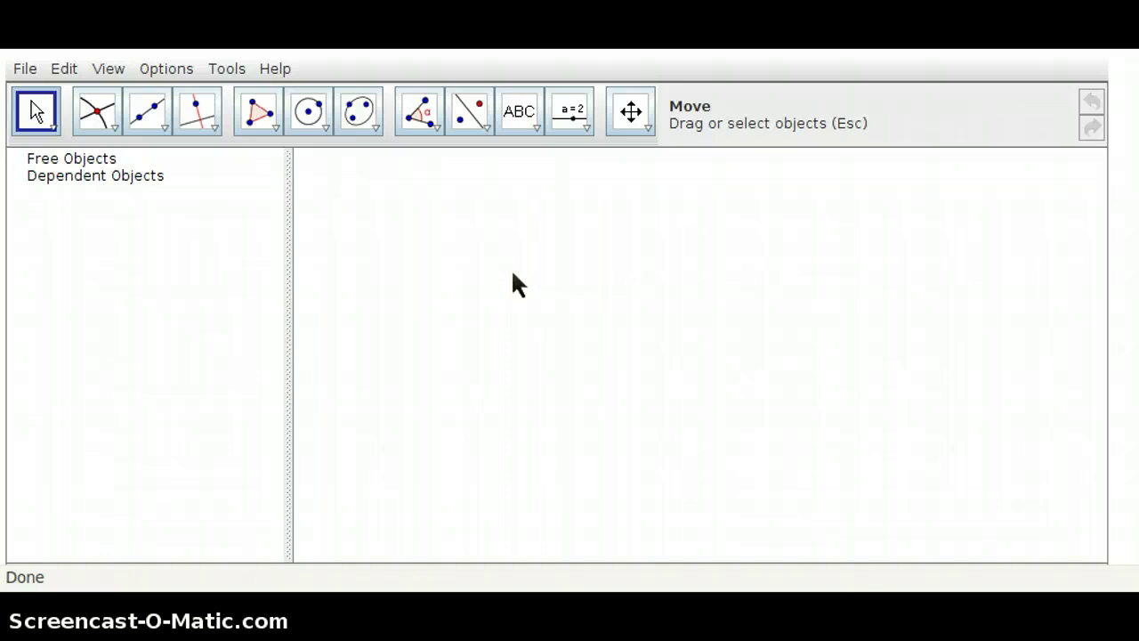
- Draw closed triangle poly1 through A (1.66, 5.1), B (-1.74, 0.94) and C (5.36, 0.98)
click(258, 109)
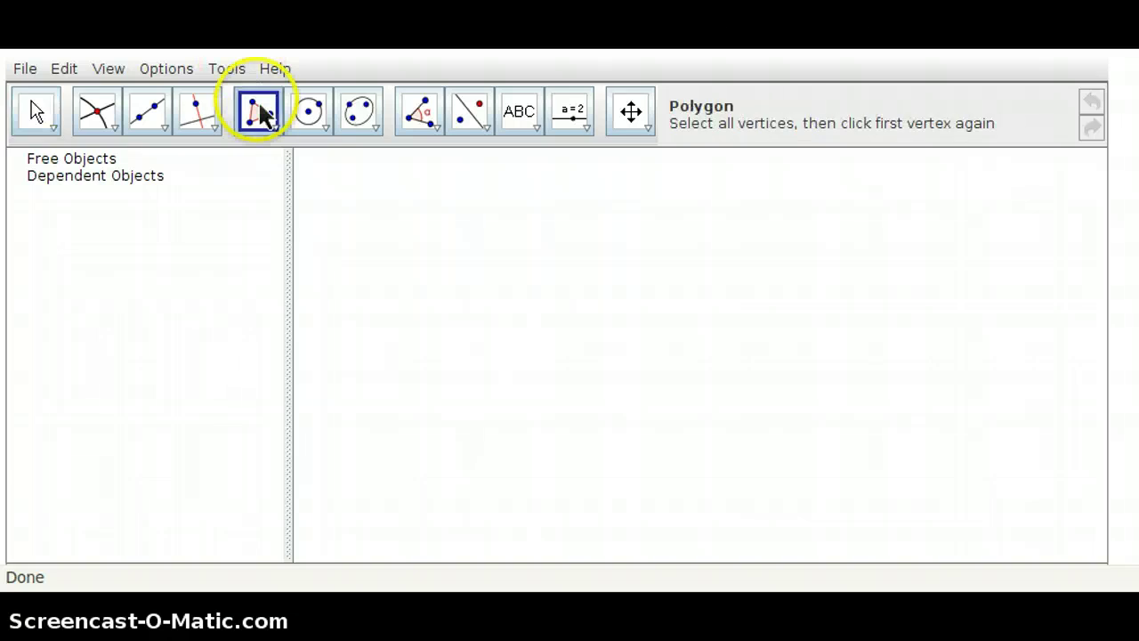
click(632, 216)
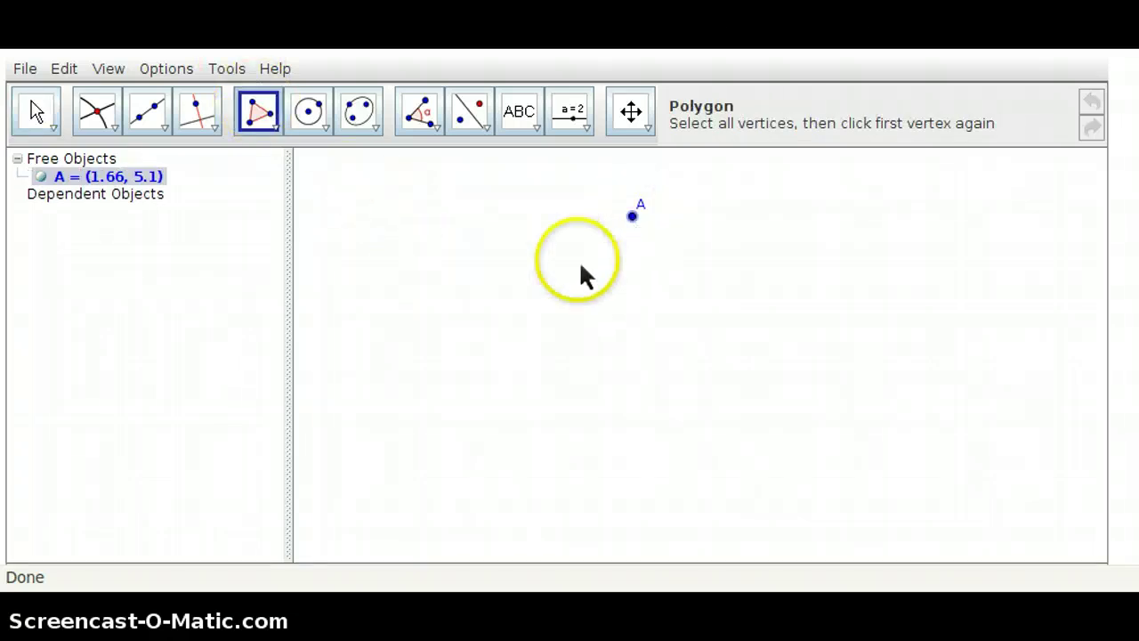
click(440, 452)
click(842, 450)
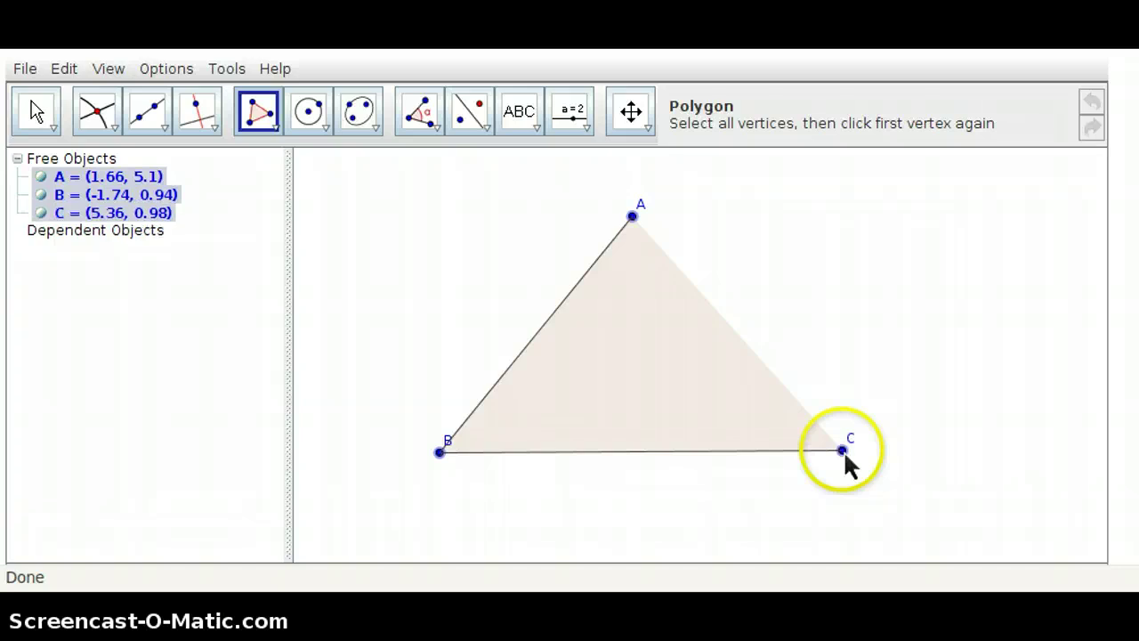
click(633, 217)
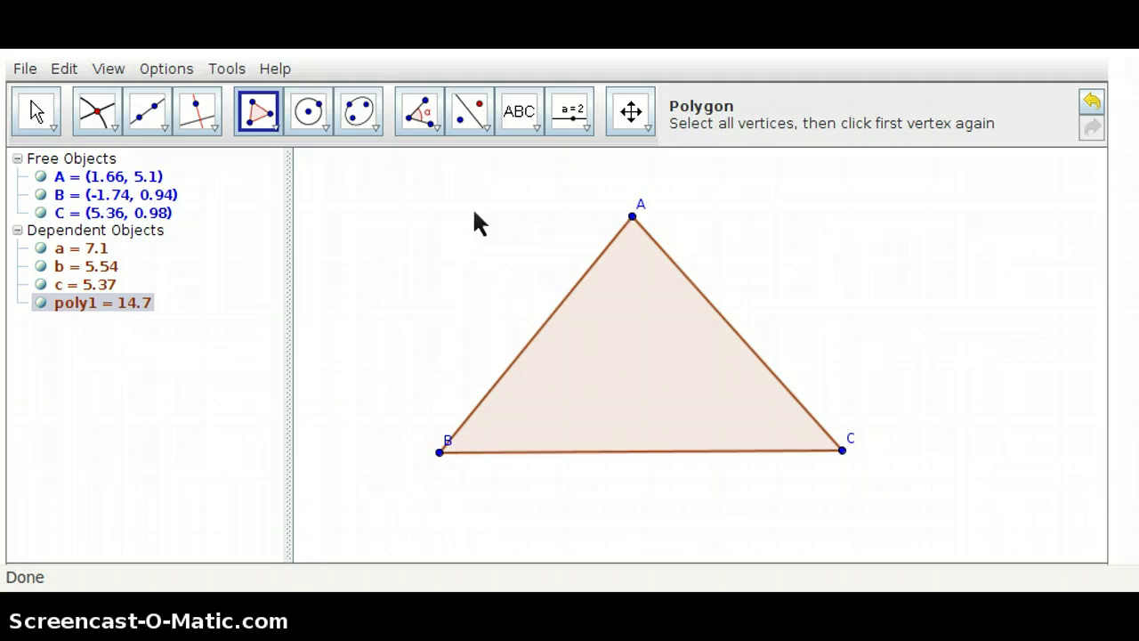
- Construct angle bisector d of angle BAC at vertex A, d: 1x + 0.02y = 1.78
click(218, 124)
click(217, 296)
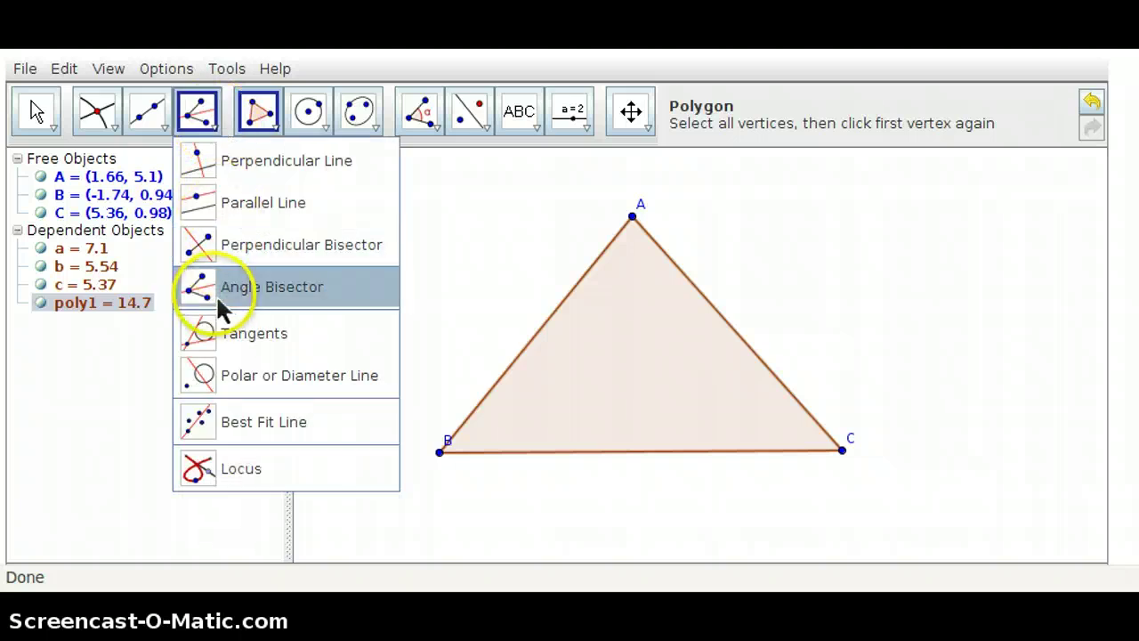
click(441, 454)
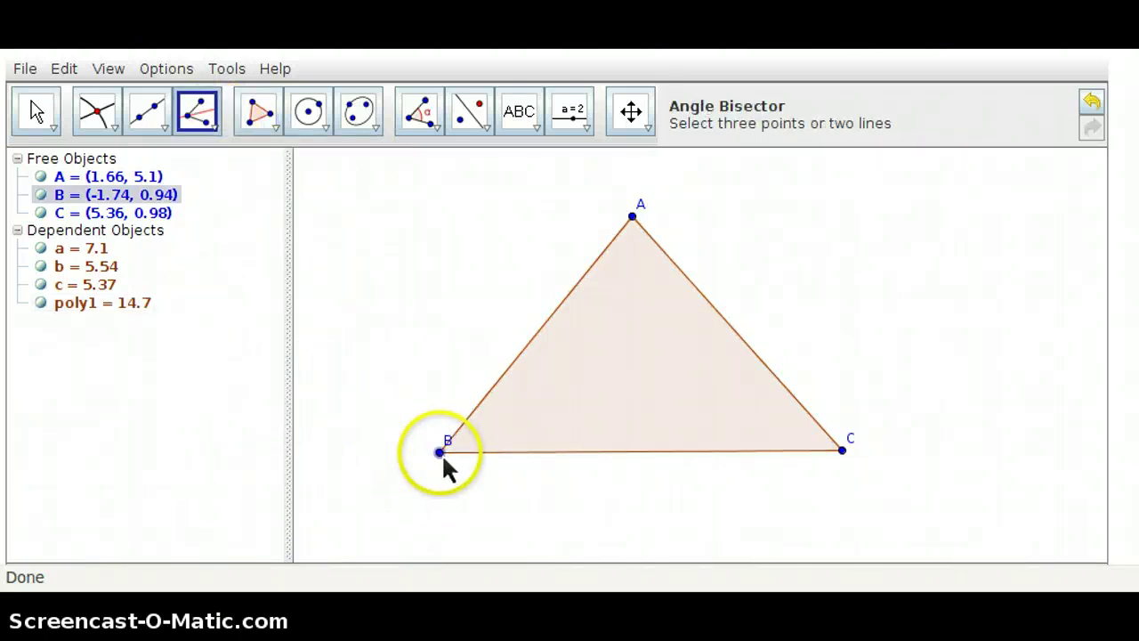
click(633, 218)
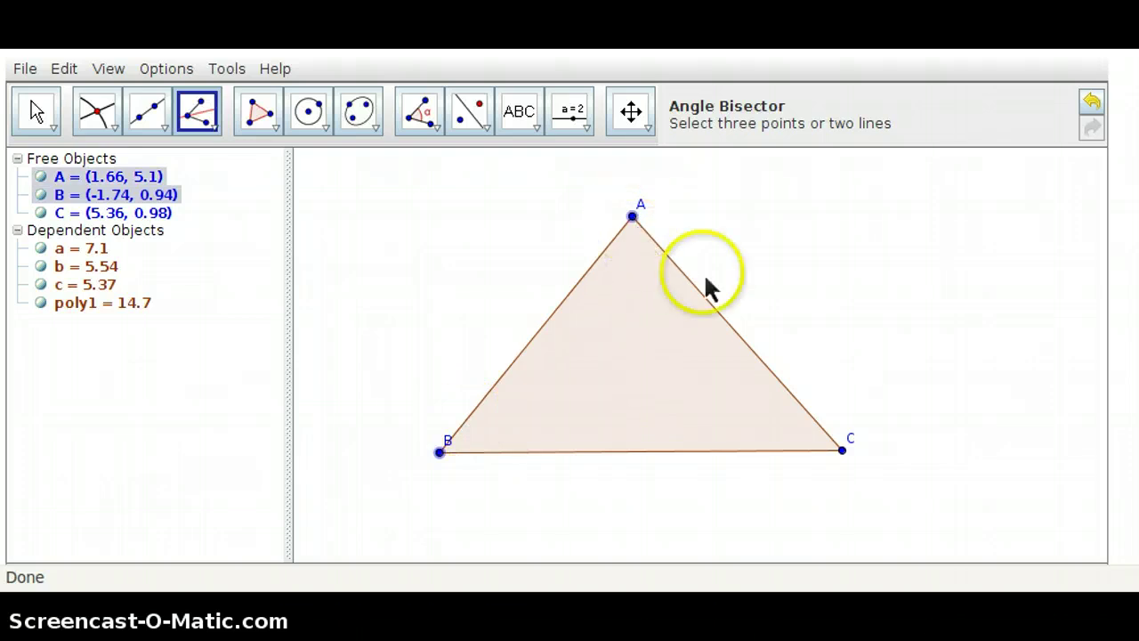
click(843, 451)
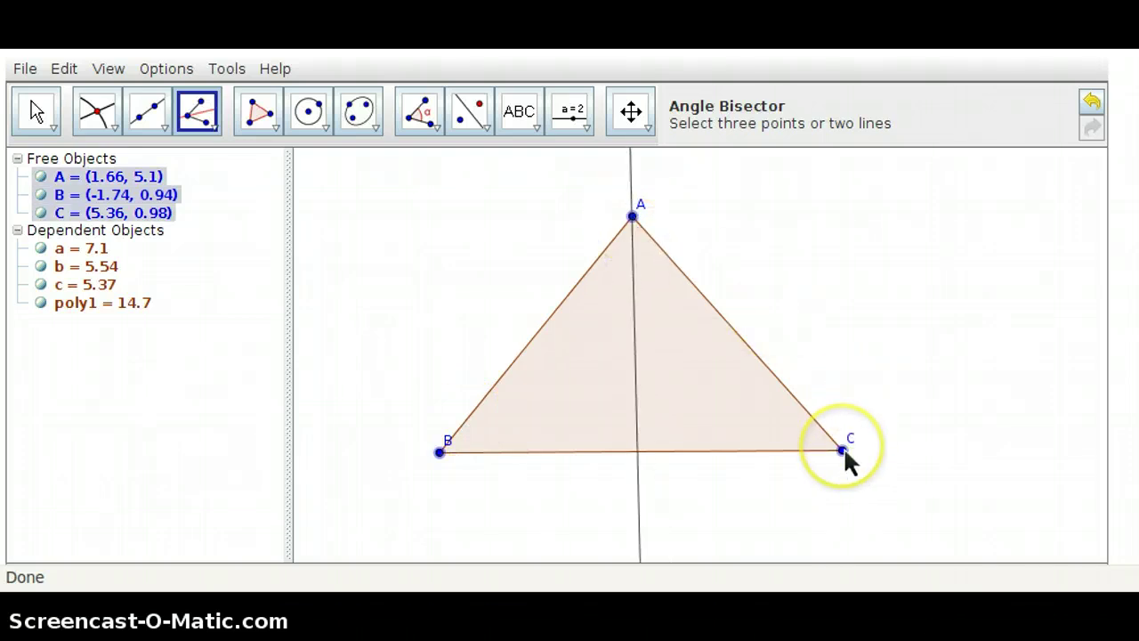
- Construct angle bisector e of angle CBA at vertex B, e: -0.43x + 0.9y = 1.6
click(844, 450)
click(442, 452)
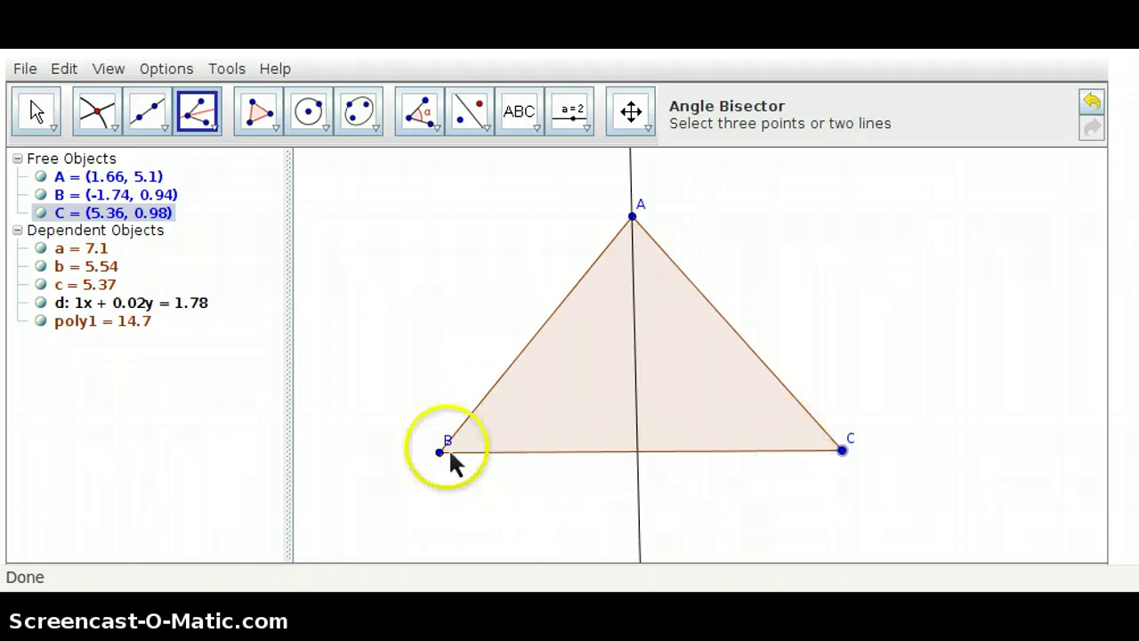
click(632, 217)
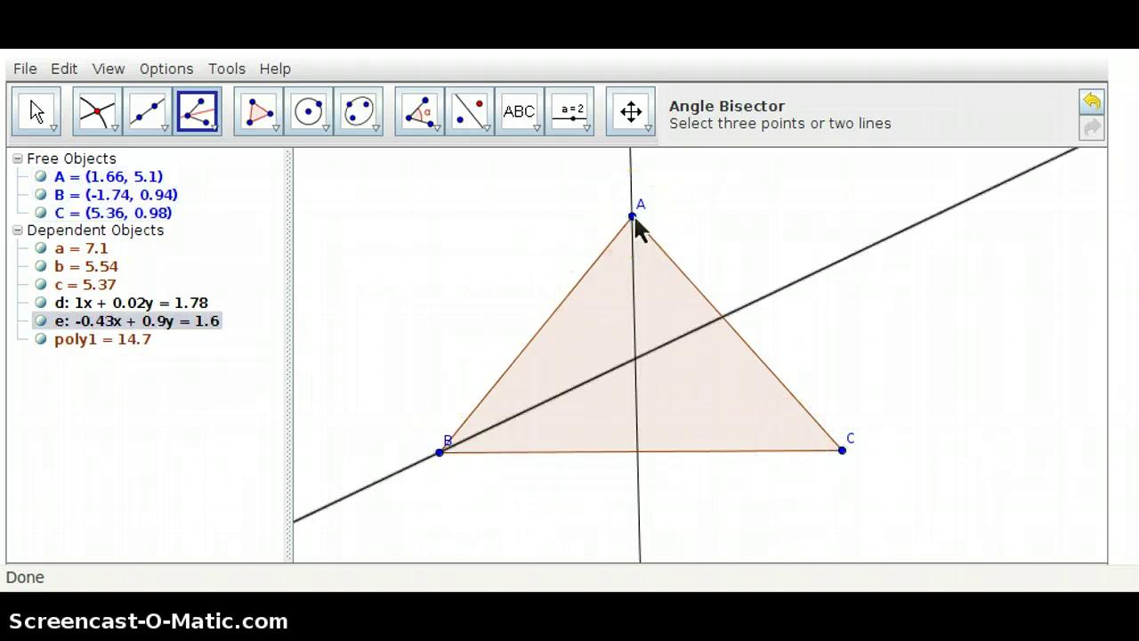
click(354, 269)
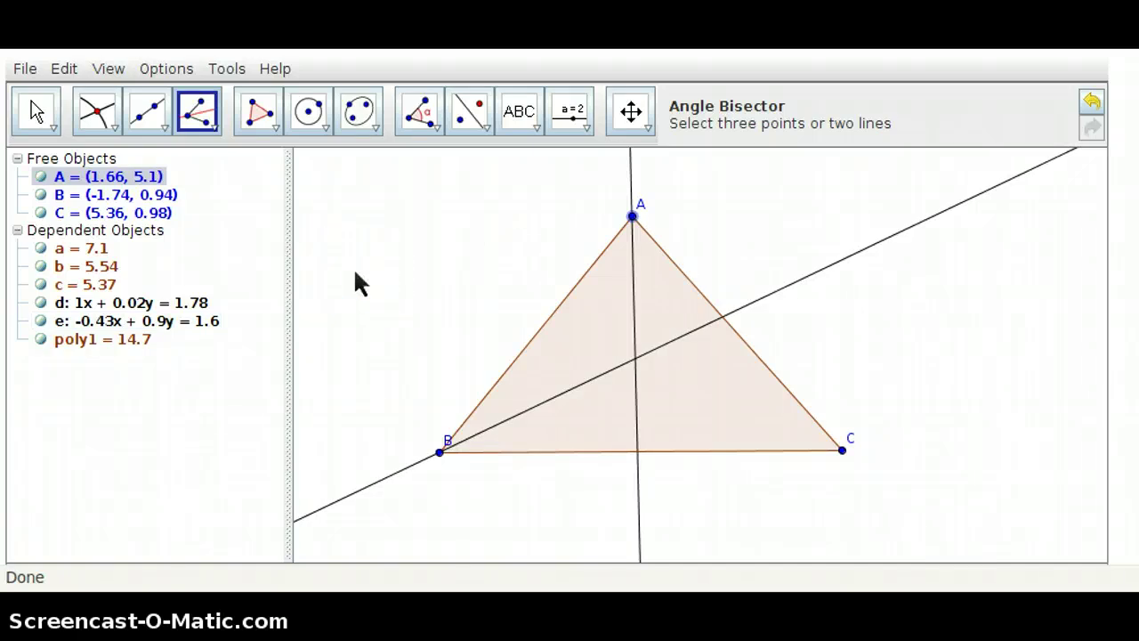
- Intersect bisectors d and e to create incenter D = (1.72, 2.59)
click(97, 112)
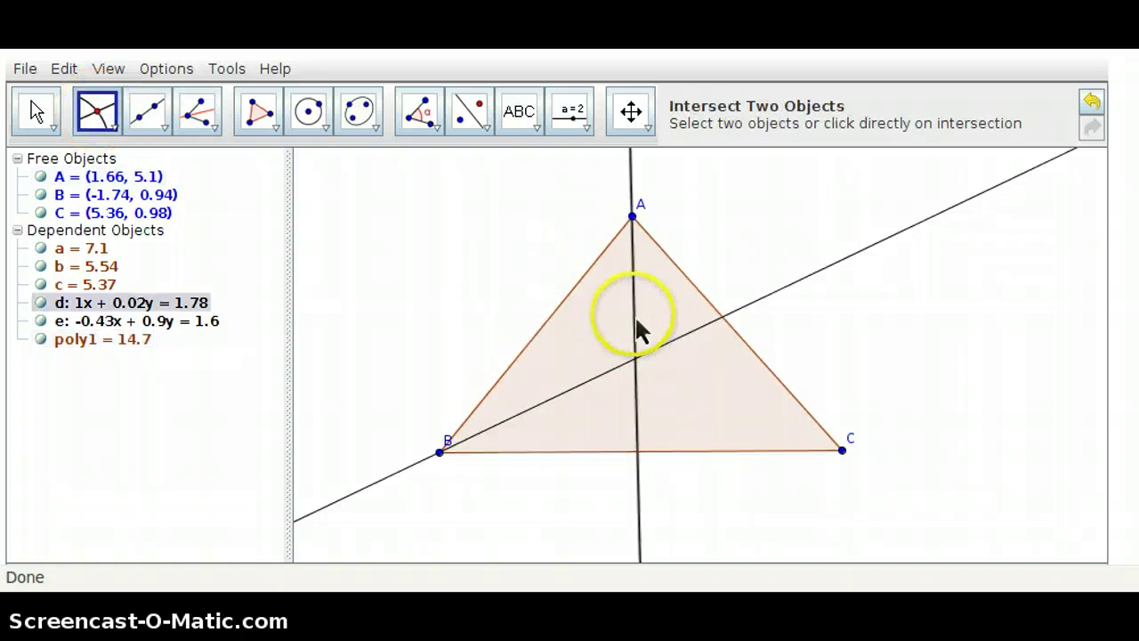
click(685, 337)
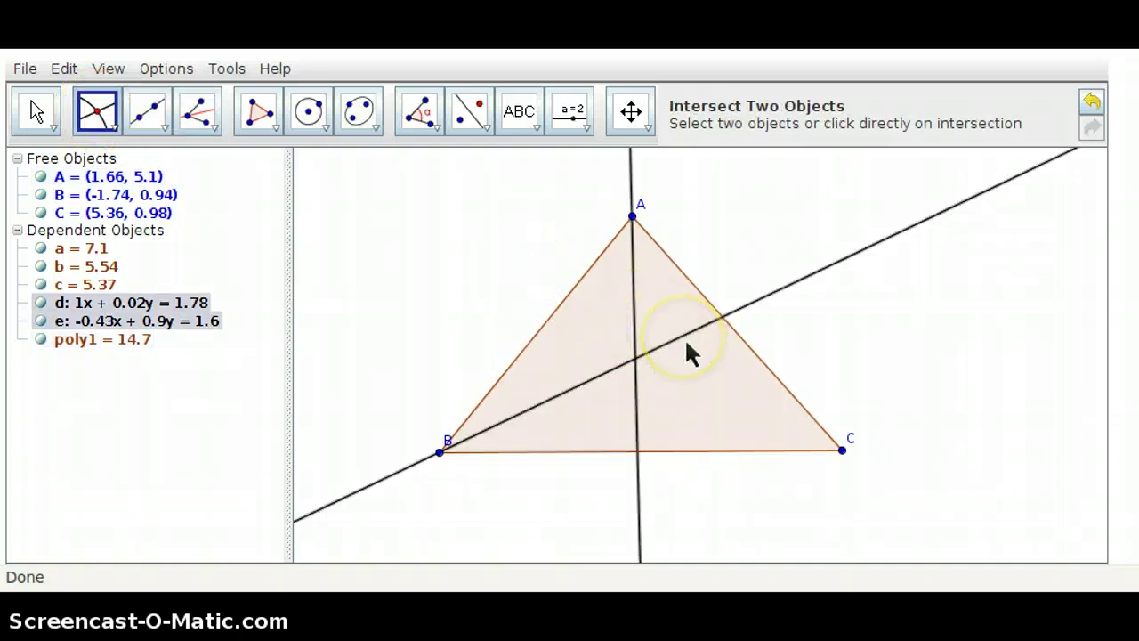
click(684, 359)
click(635, 360)
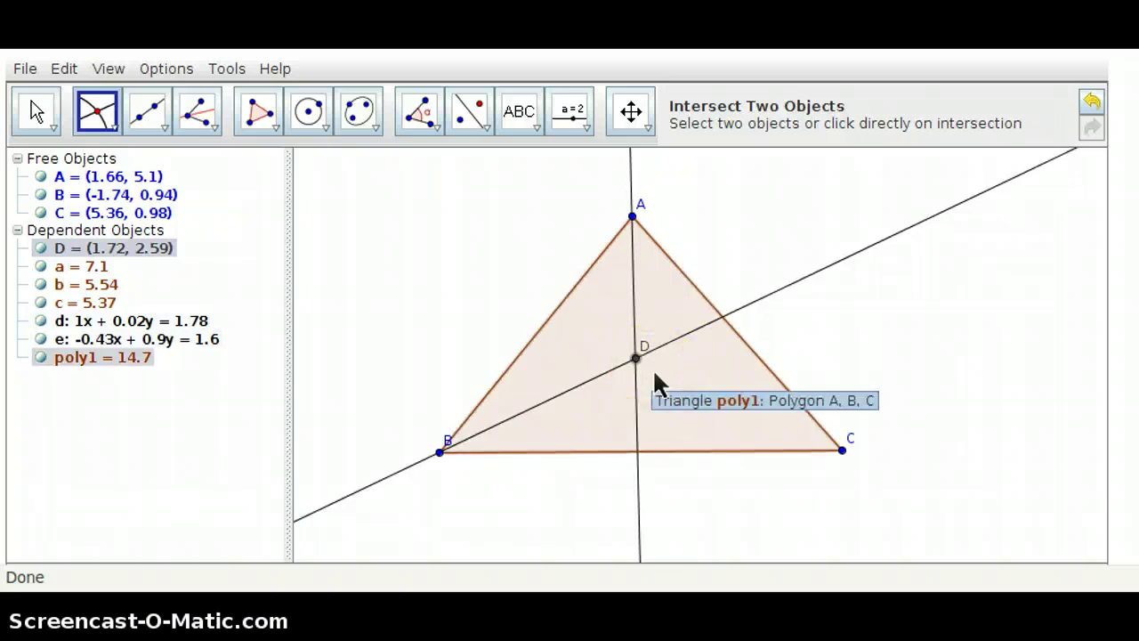
- Select objects around incenter D and side AC, then deselect the triangle
click(553, 500)
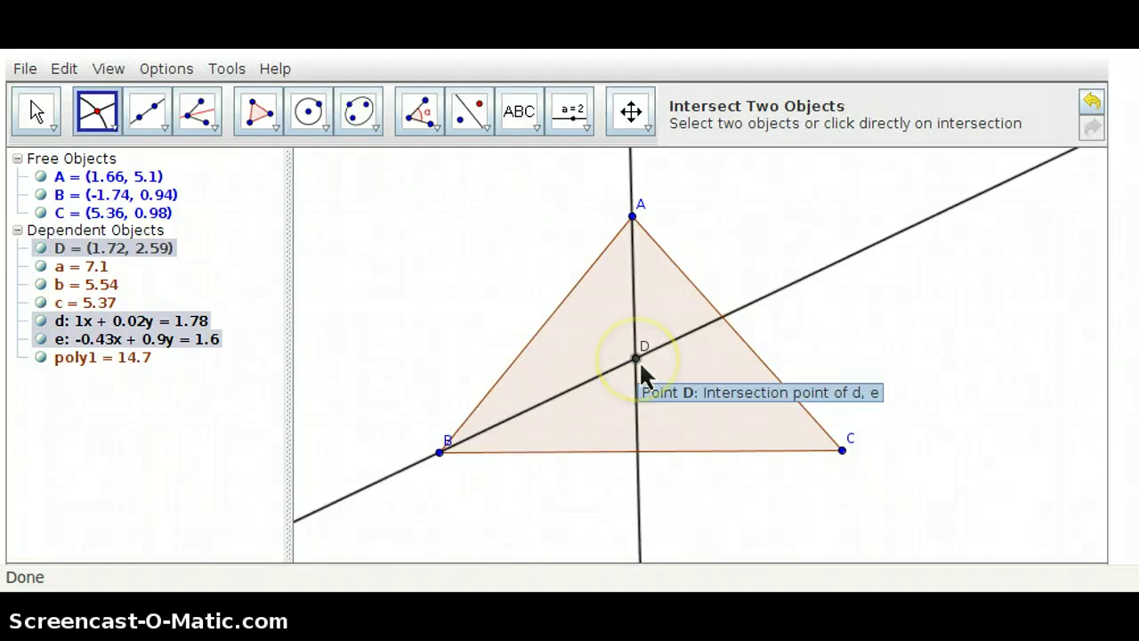
click(671, 323)
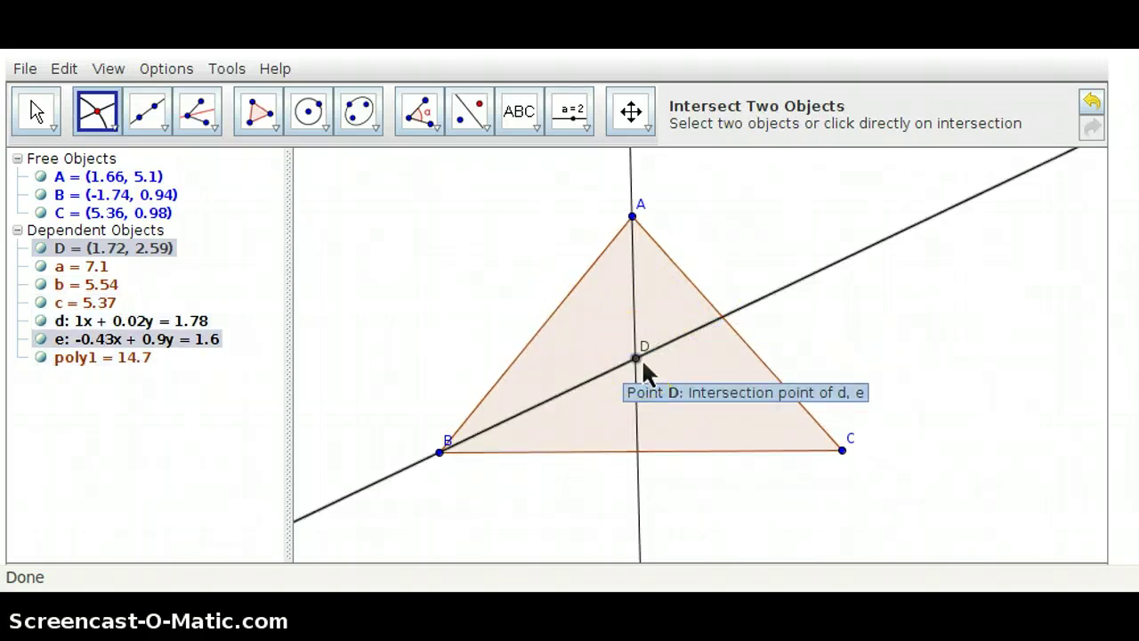
click(676, 331)
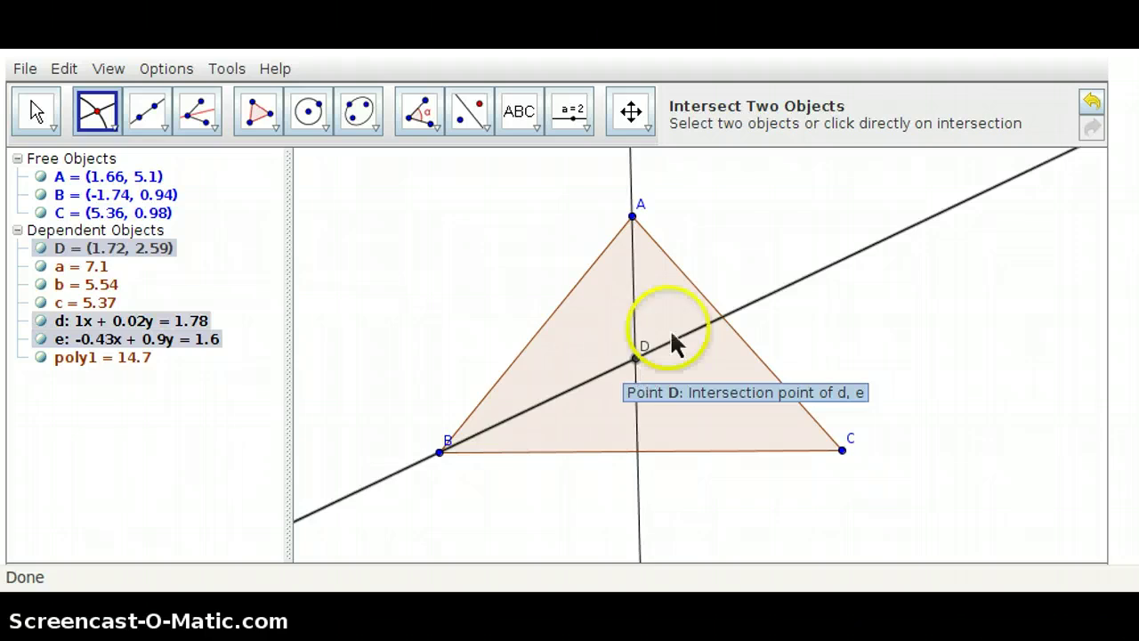
click(704, 303)
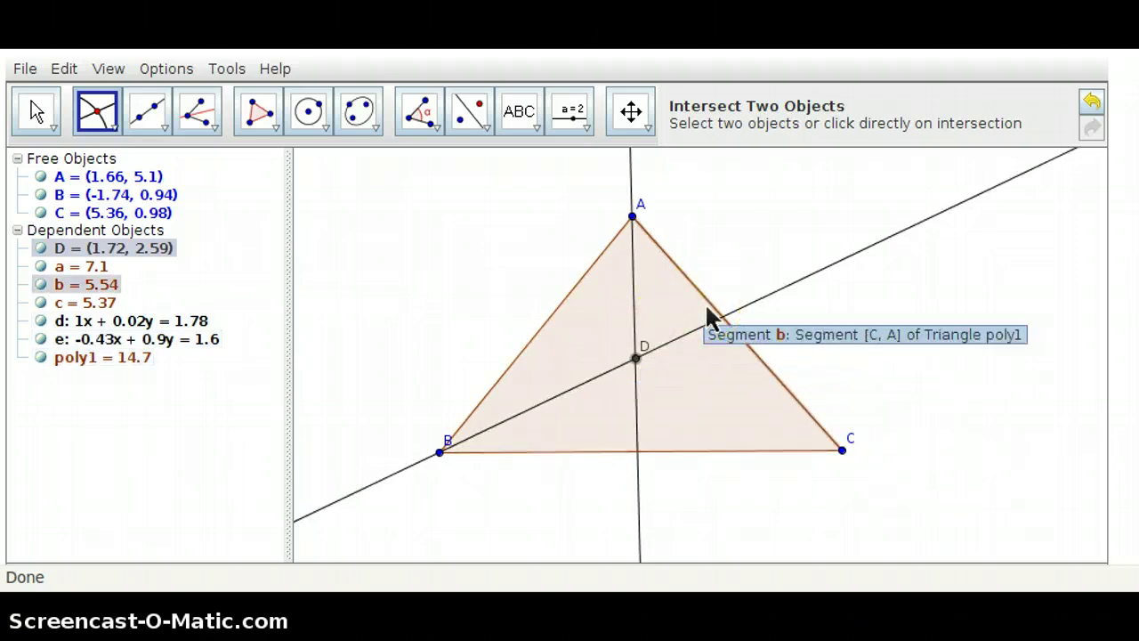
click(680, 328)
click(638, 362)
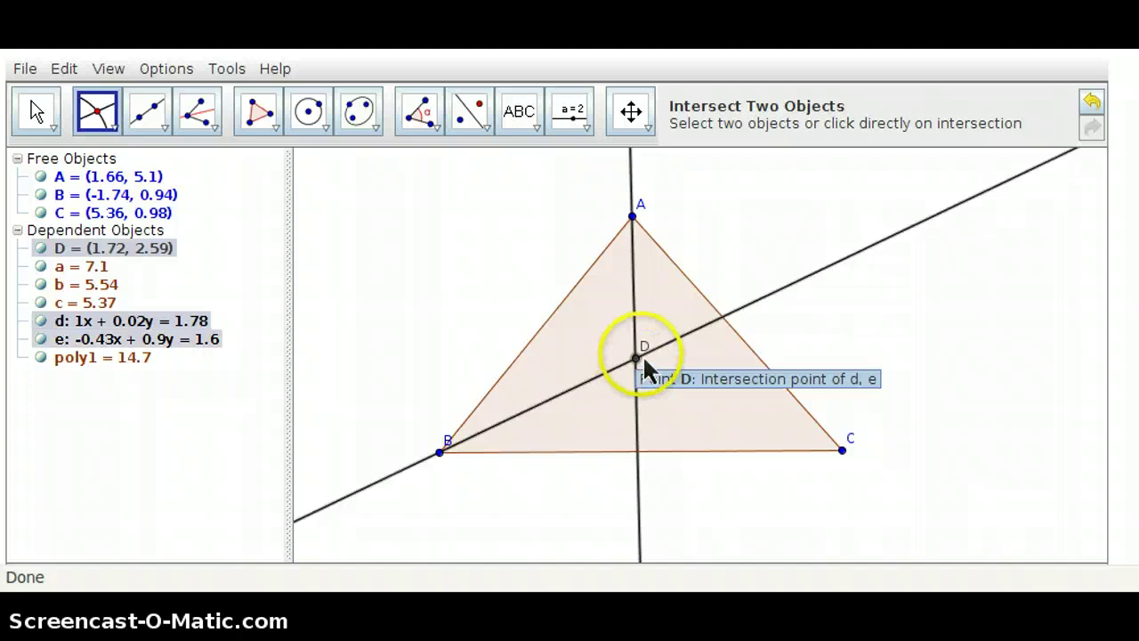
click(708, 309)
click(703, 313)
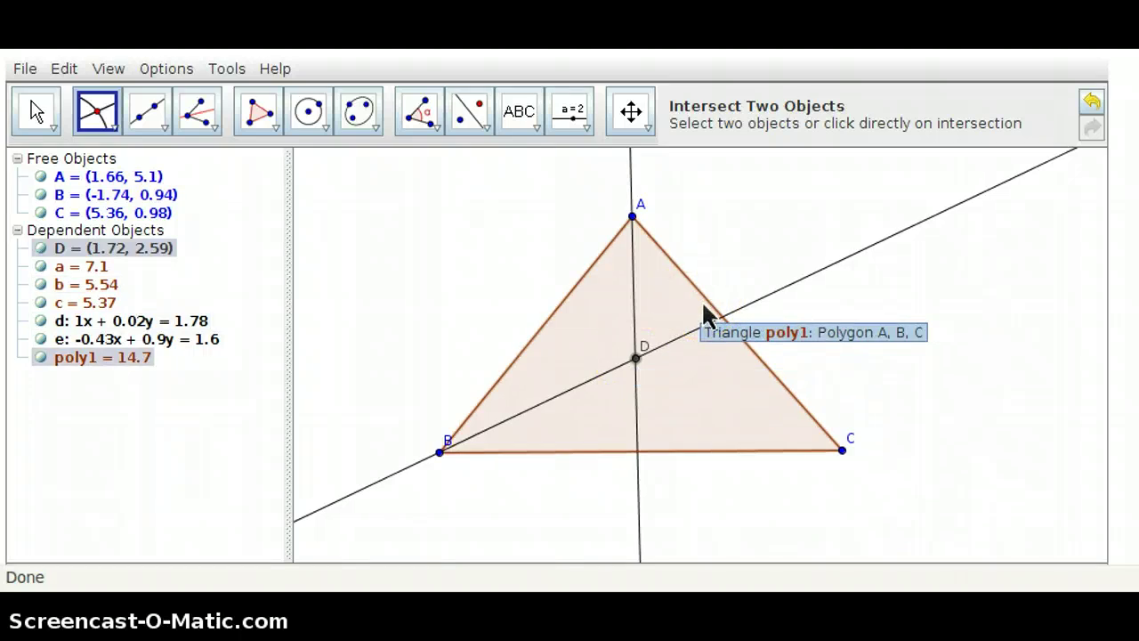
click(554, 284)
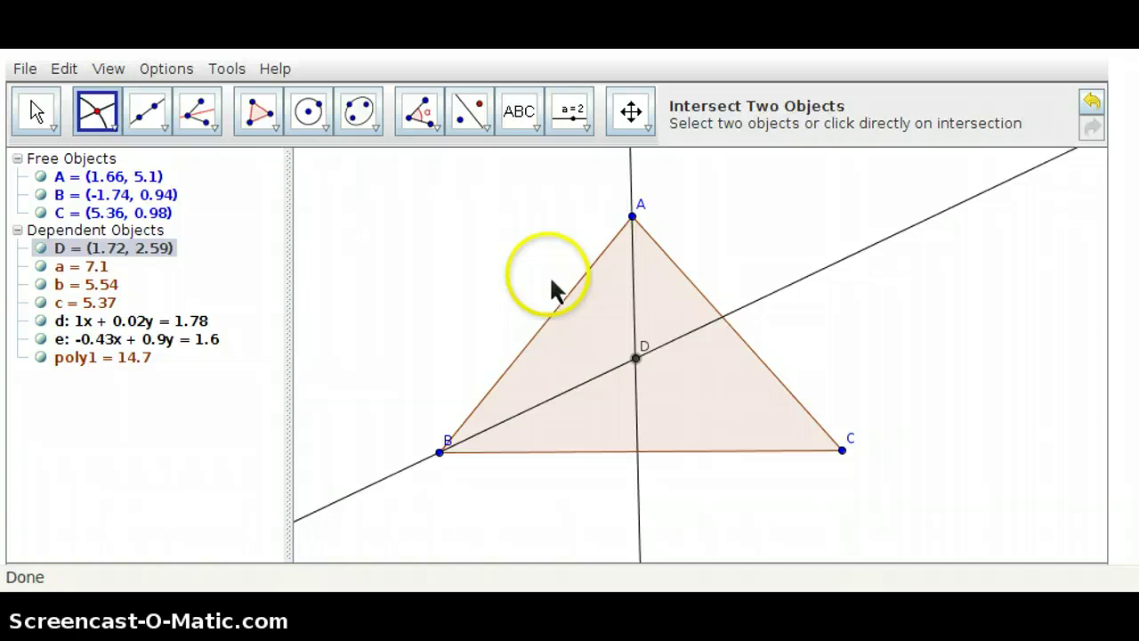
- Draw line f through D perpendicular to side AC
click(213, 132)
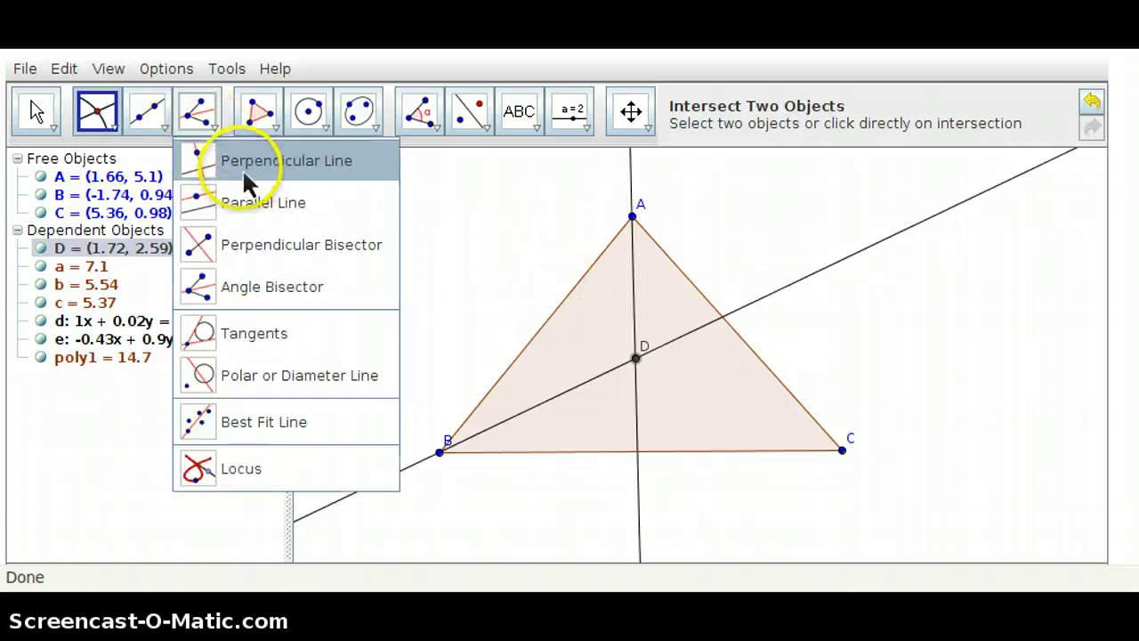
click(242, 168)
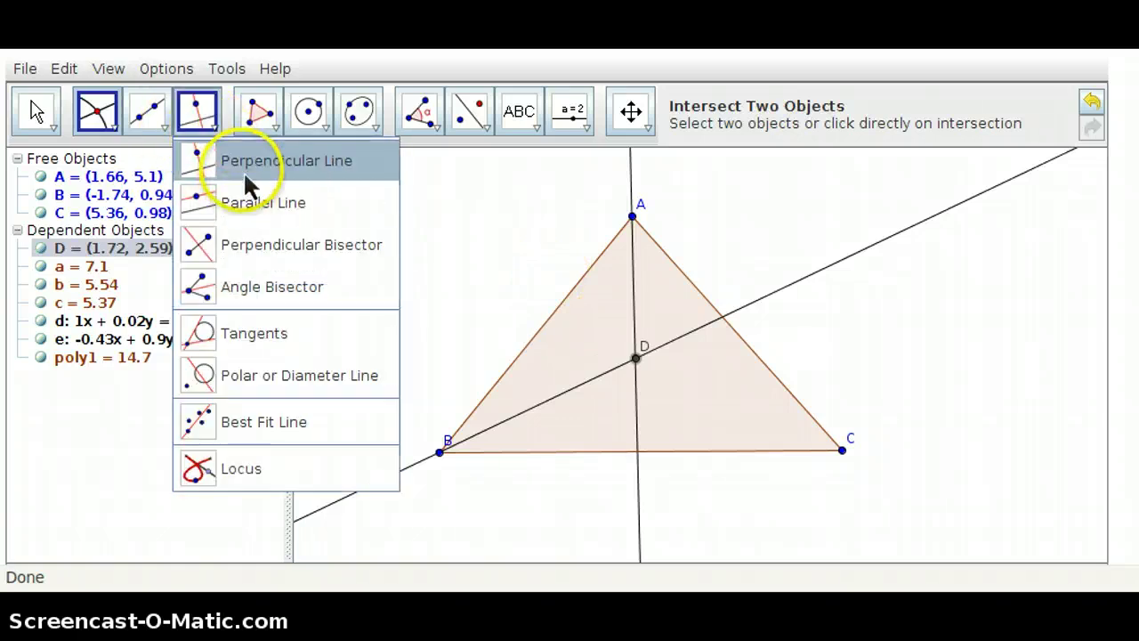
click(636, 357)
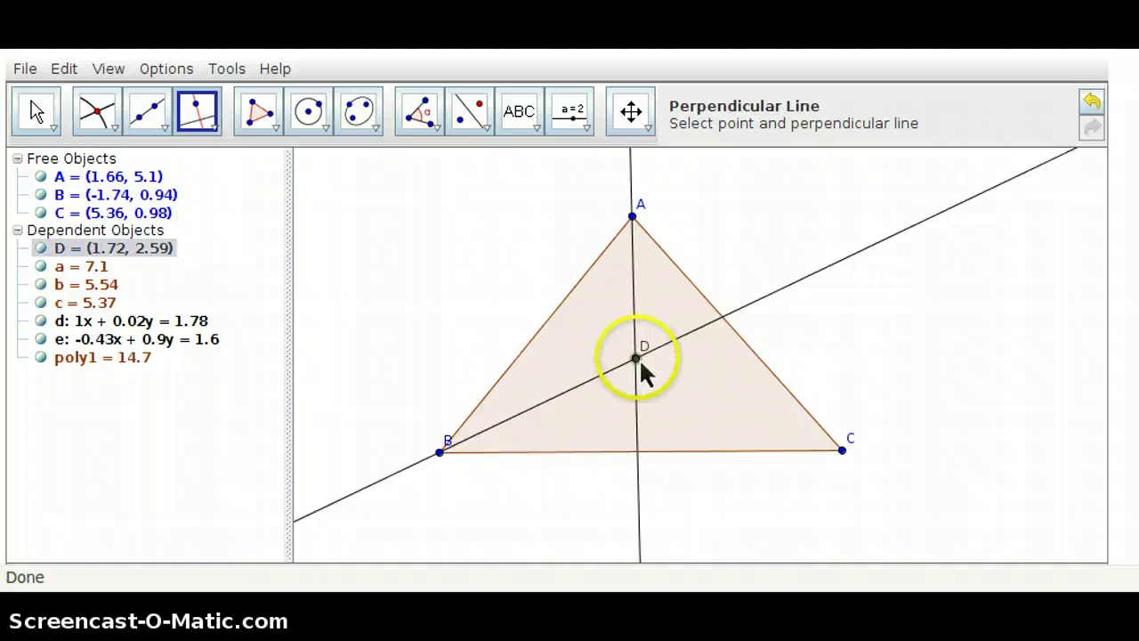
click(709, 313)
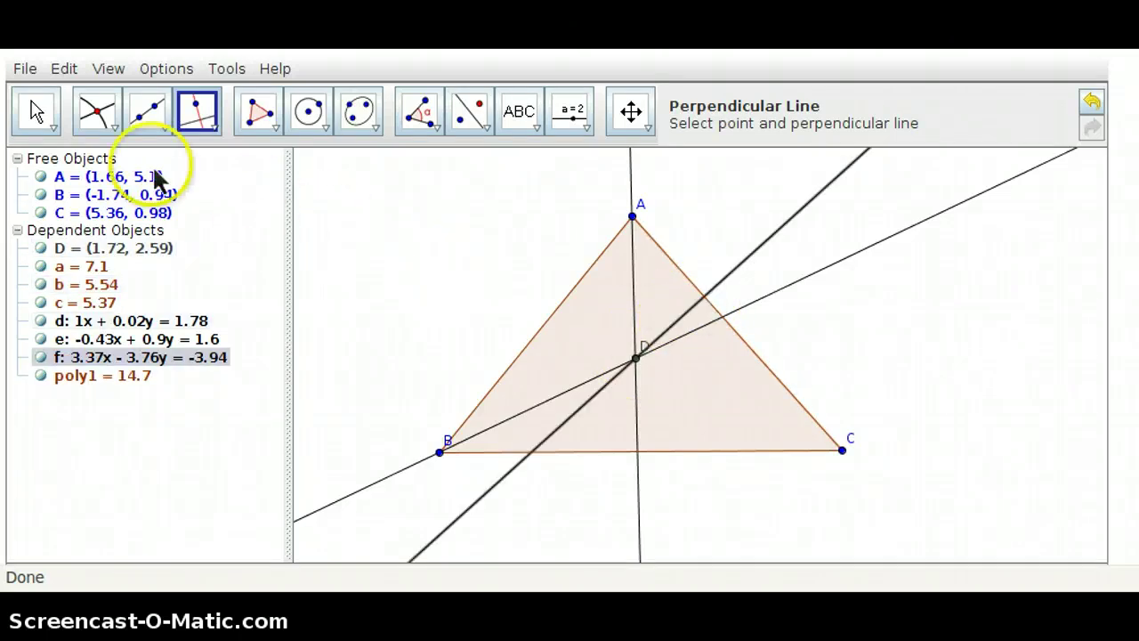
- Mark foot point E = (2.93, 3.68) where line f meets side AC
click(110, 115)
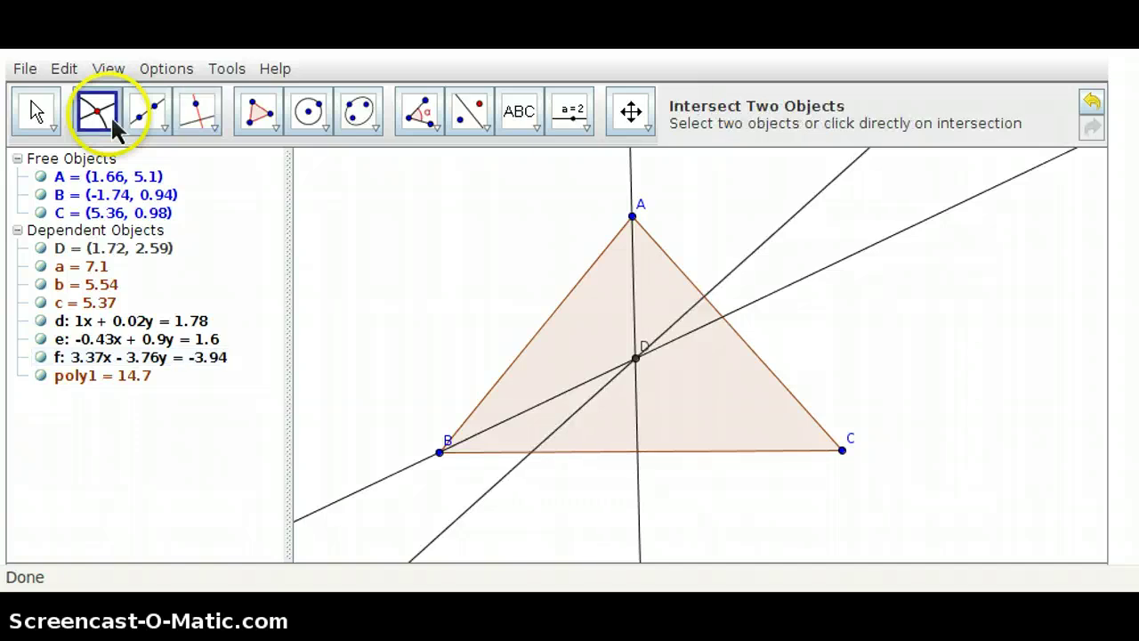
click(696, 313)
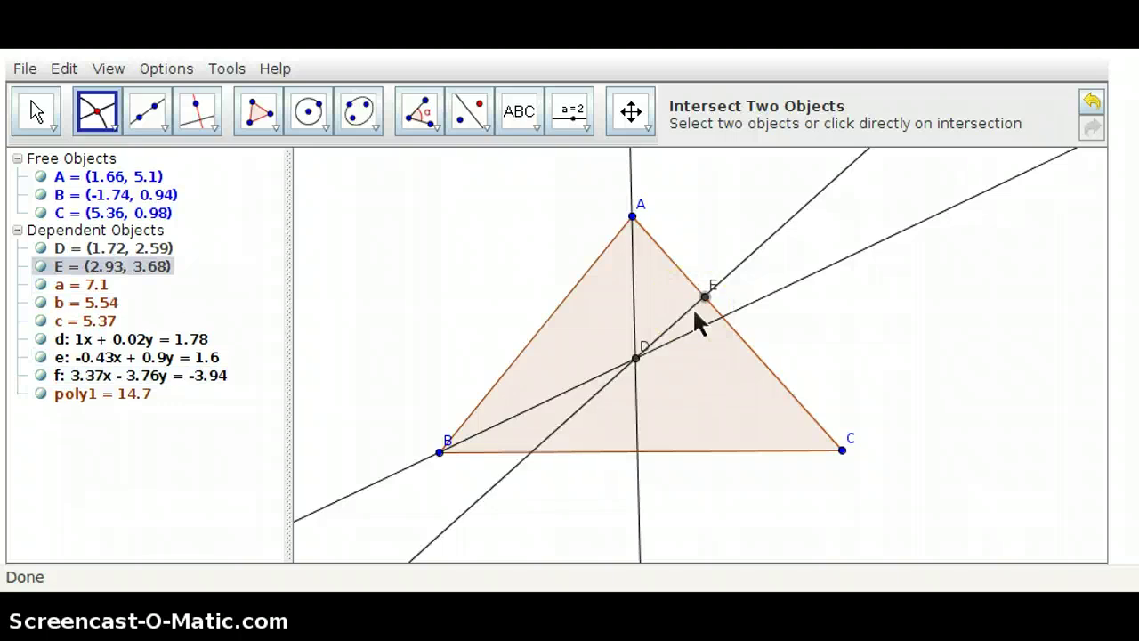
click(310, 113)
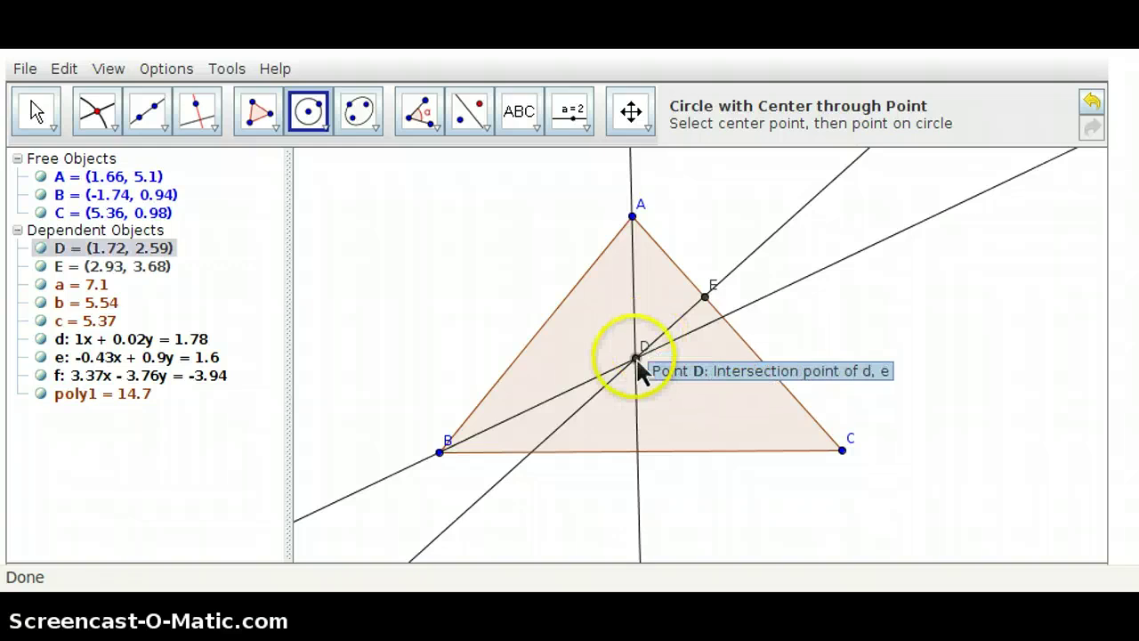
- Draw incircle g centred at D passing through E
click(704, 297)
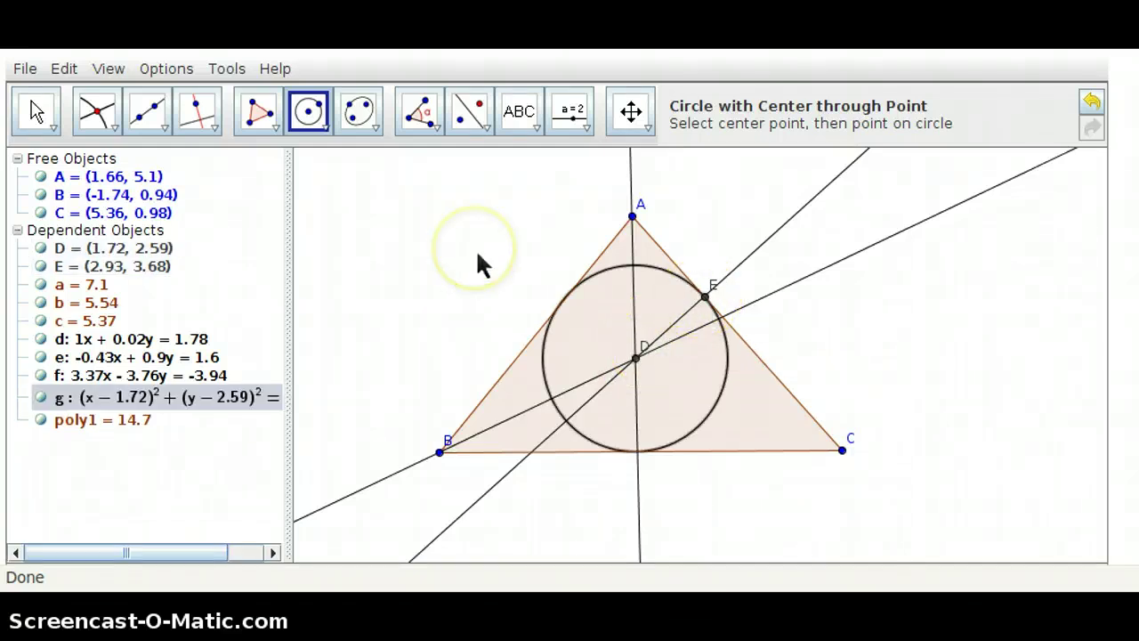
click(36, 111)
- Drag vertex B to (-1.94, 1.26), shifting incenter D to (1.63, 2.73)
click(441, 452)
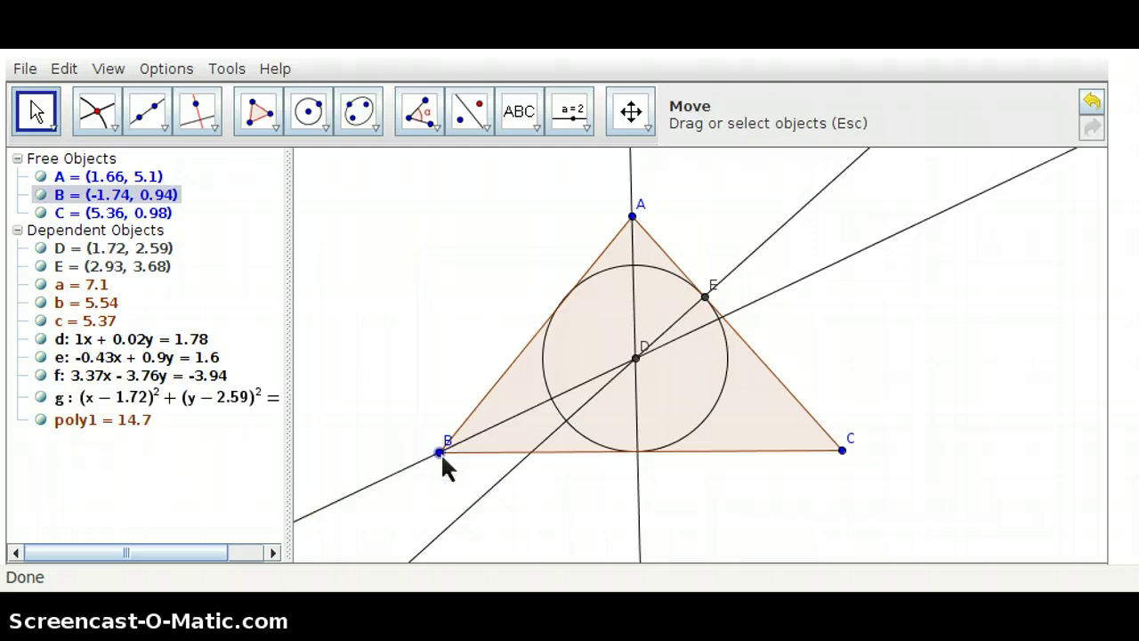
mouse_move(441, 454)
mouse_down()
mouse_move(526, 391)
mouse_move(619, 389)
mouse_move(435, 405)
mouse_move(371, 449)
mouse_move(371, 476)
mouse_move(495, 474)
mouse_move(637, 504)
mouse_move(419, 418)
mouse_move(436, 450)
mouse_move(422, 445)
mouse_up()
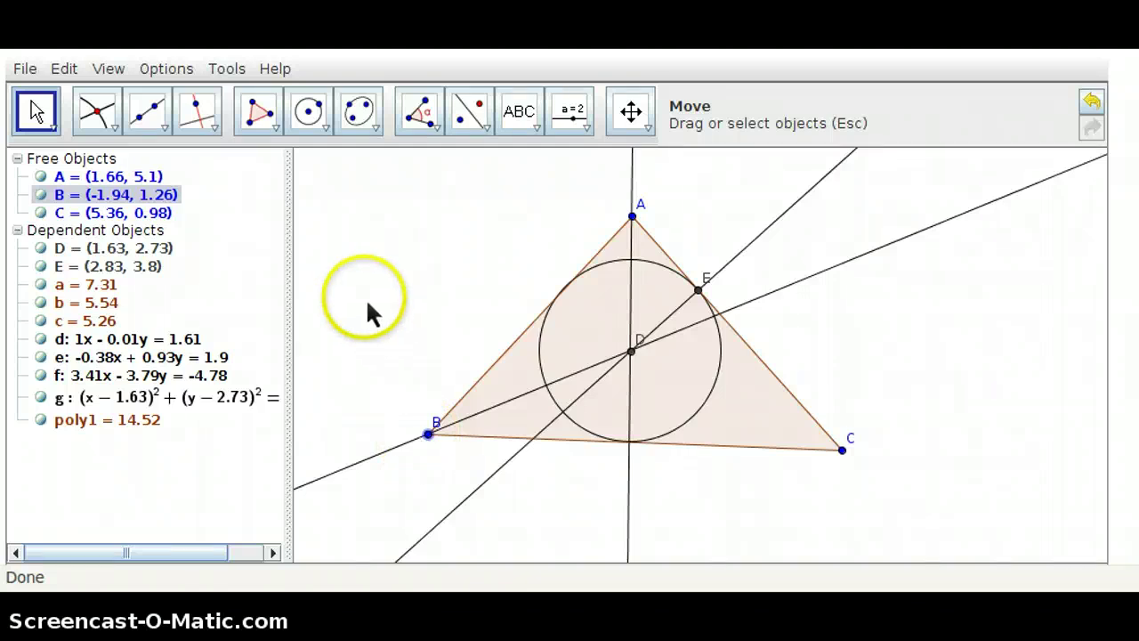
- Start a new empty construction, discarding the incircle drawing without saving
click(23, 70)
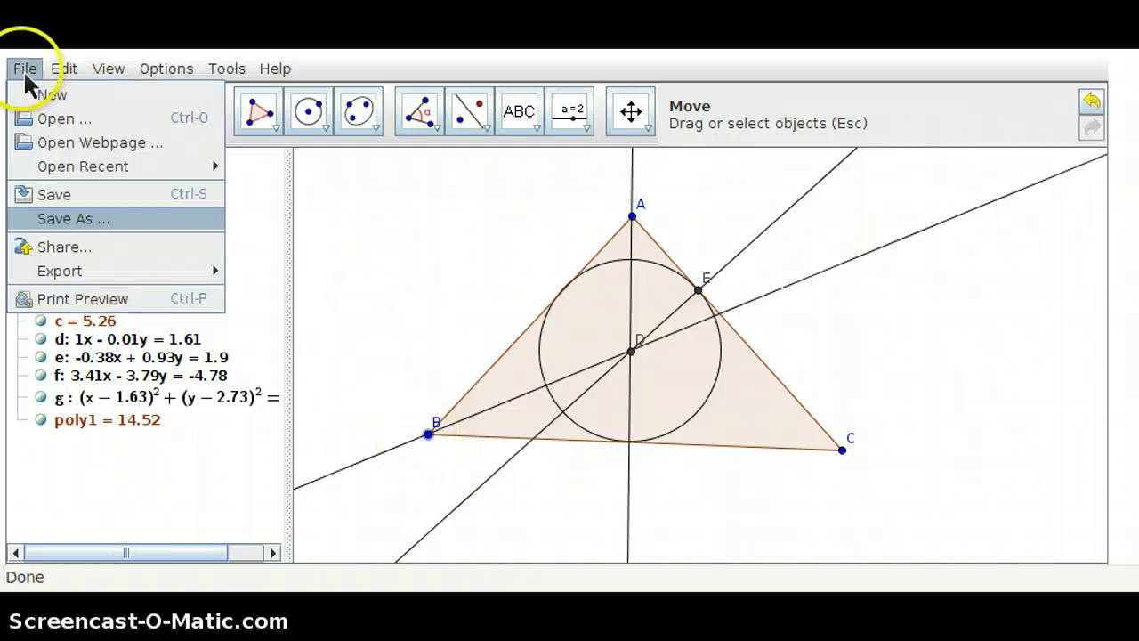
click(45, 96)
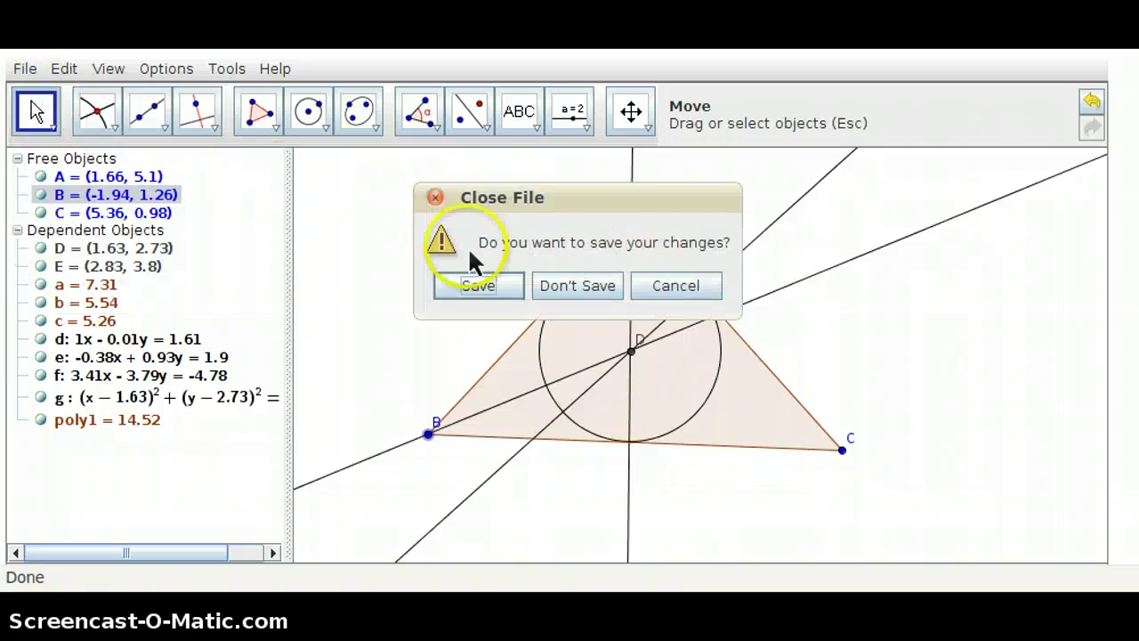
click(566, 289)
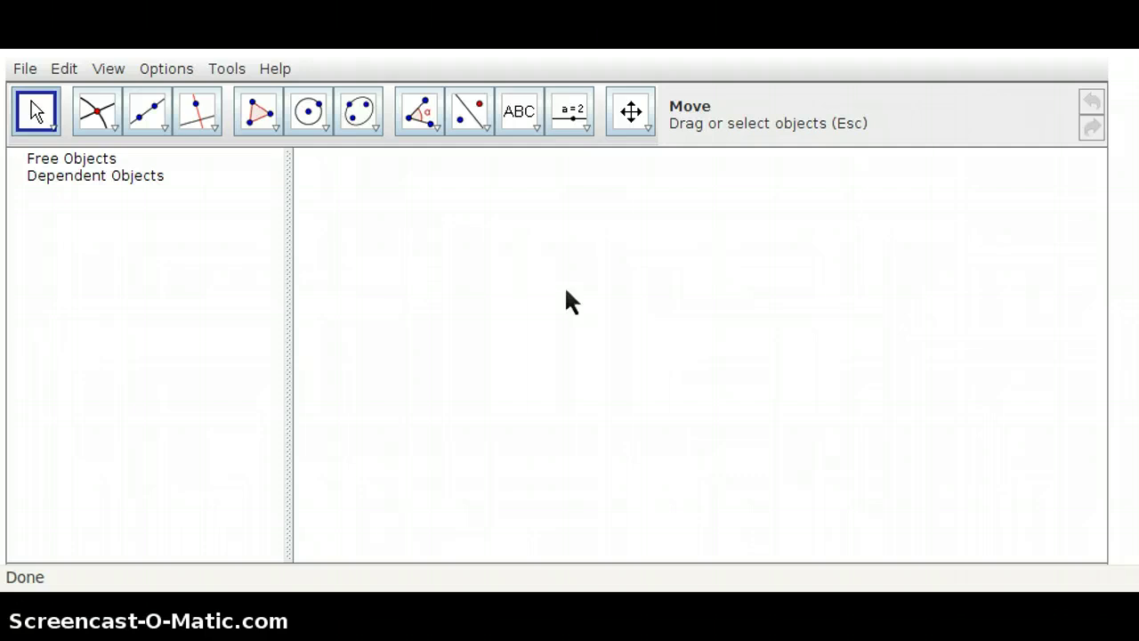
- Draw closed triangle poly1 with A (2.78, 3.74), B (0.68, 1.4), C (4.98, 1.48), area 4.95
click(265, 117)
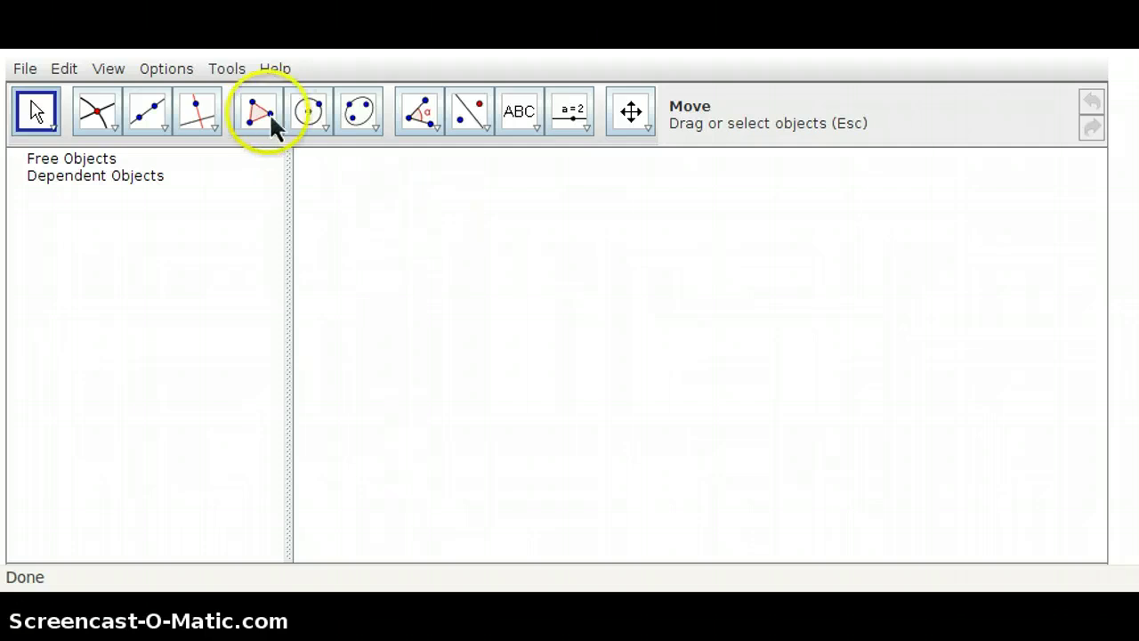
click(697, 293)
click(576, 425)
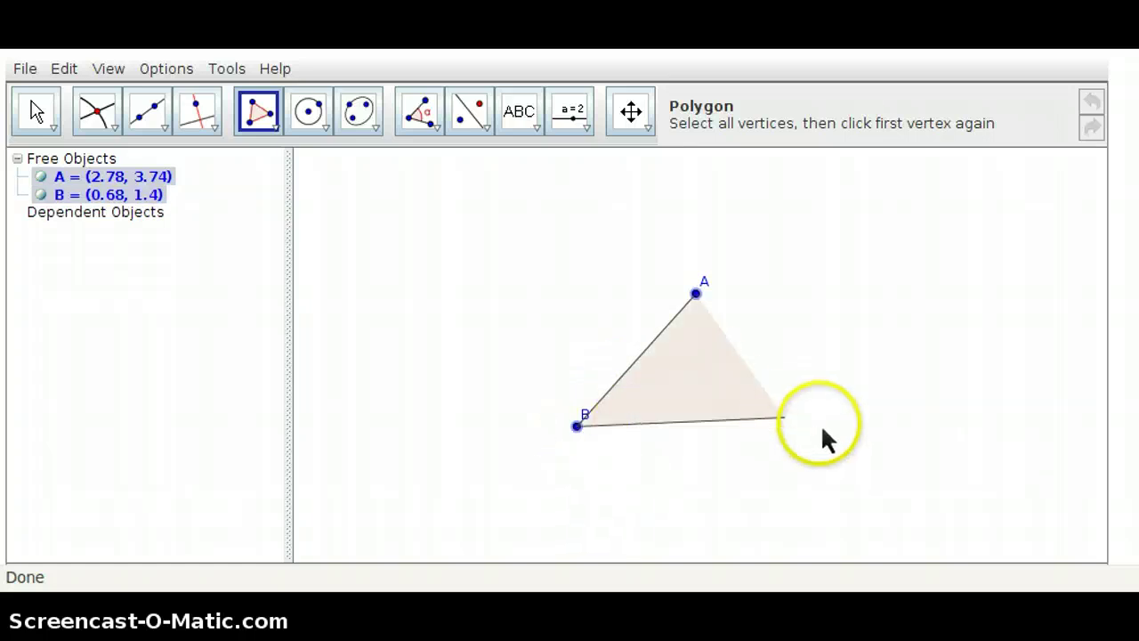
click(820, 422)
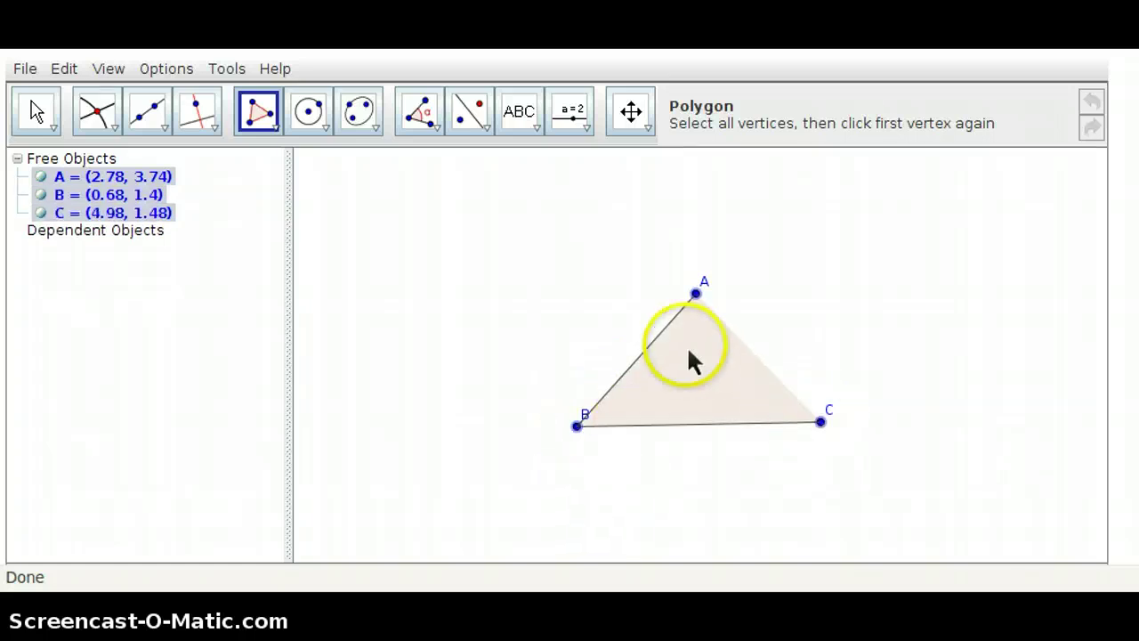
click(696, 294)
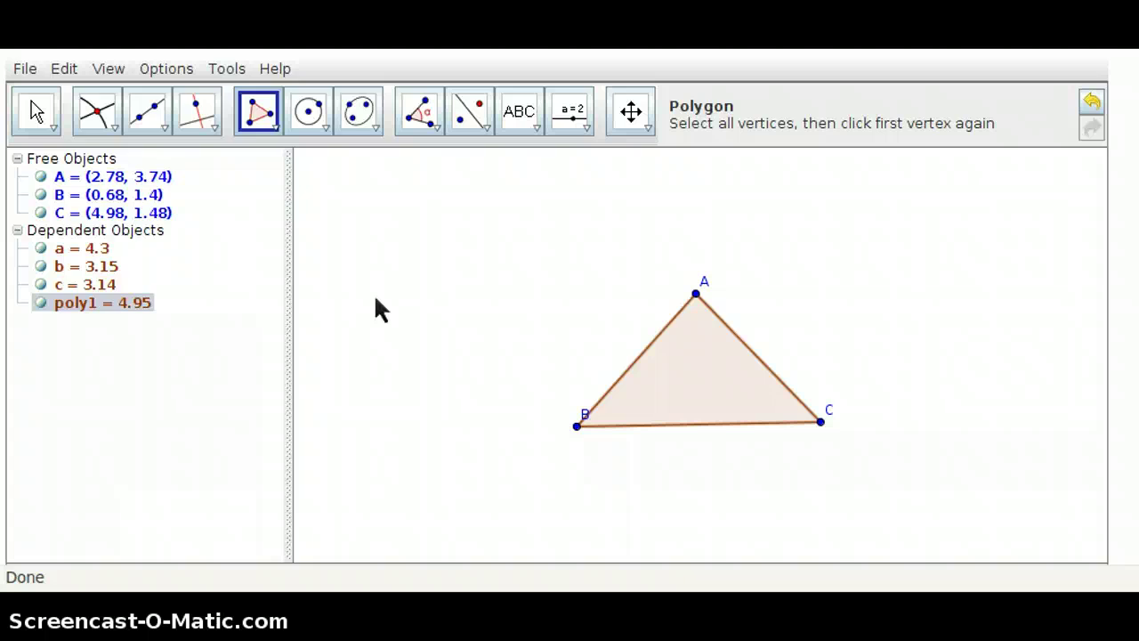
click(101, 114)
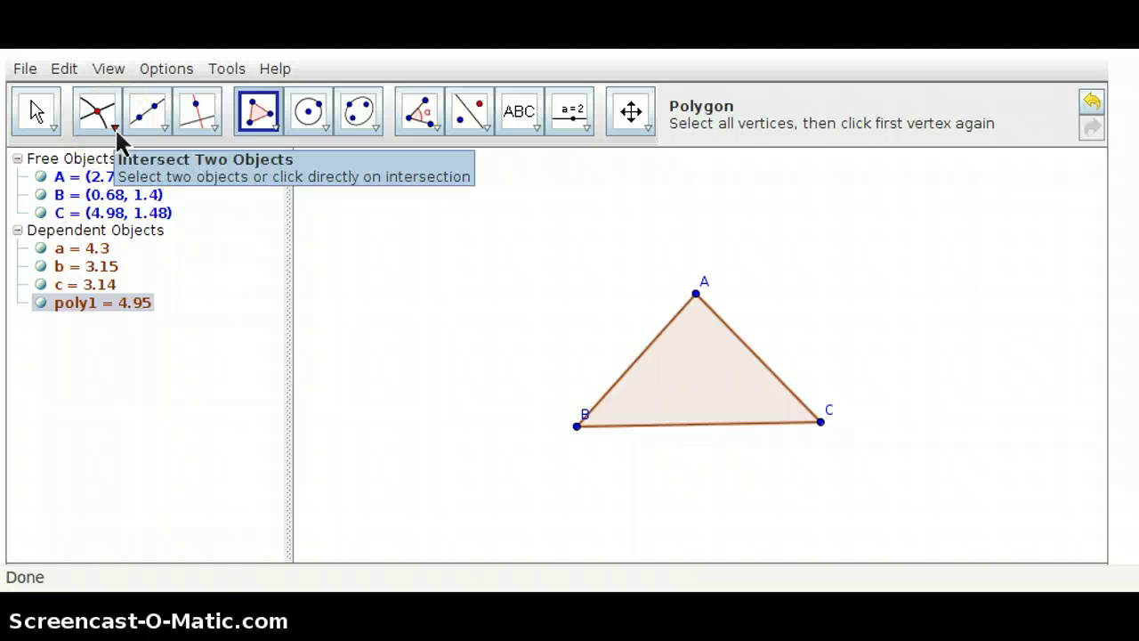
- Place midpoints D (1.73, 2.57), E (3.88, 2.61), F (2.83, 1.44) on sides AB, AC, BC
drag(115, 127, 124, 334)
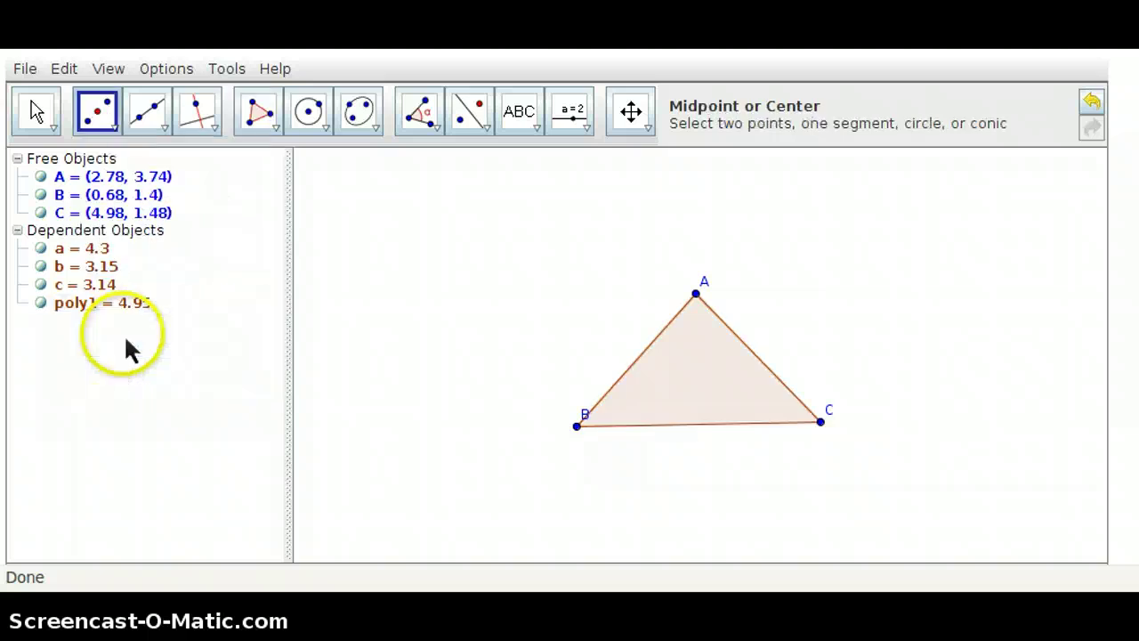
click(633, 376)
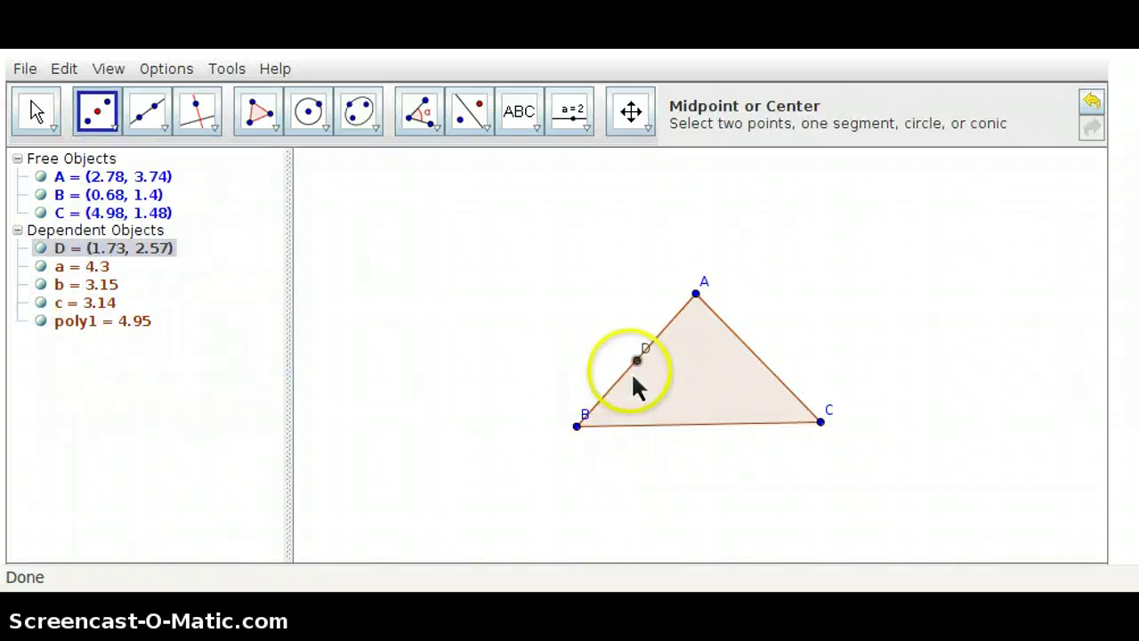
click(762, 367)
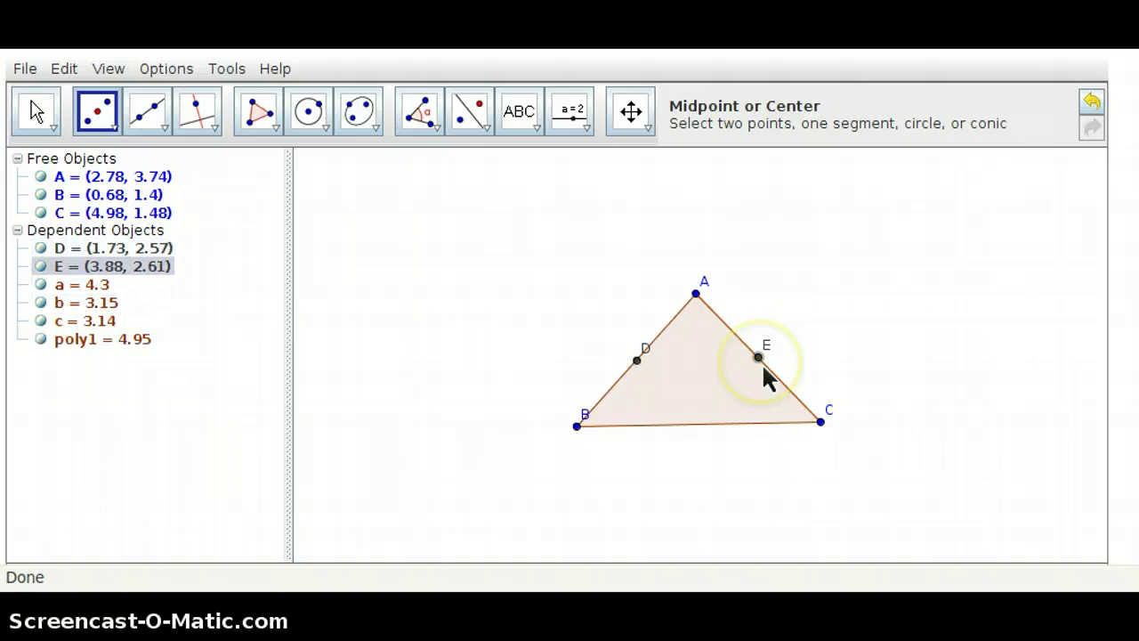
click(704, 426)
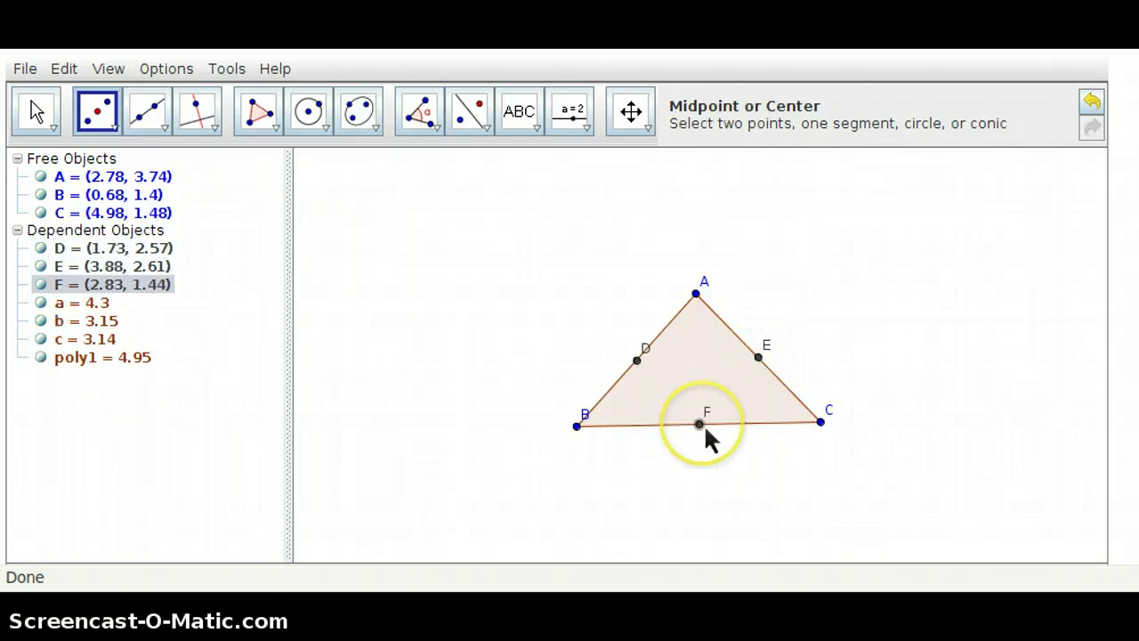
click(201, 113)
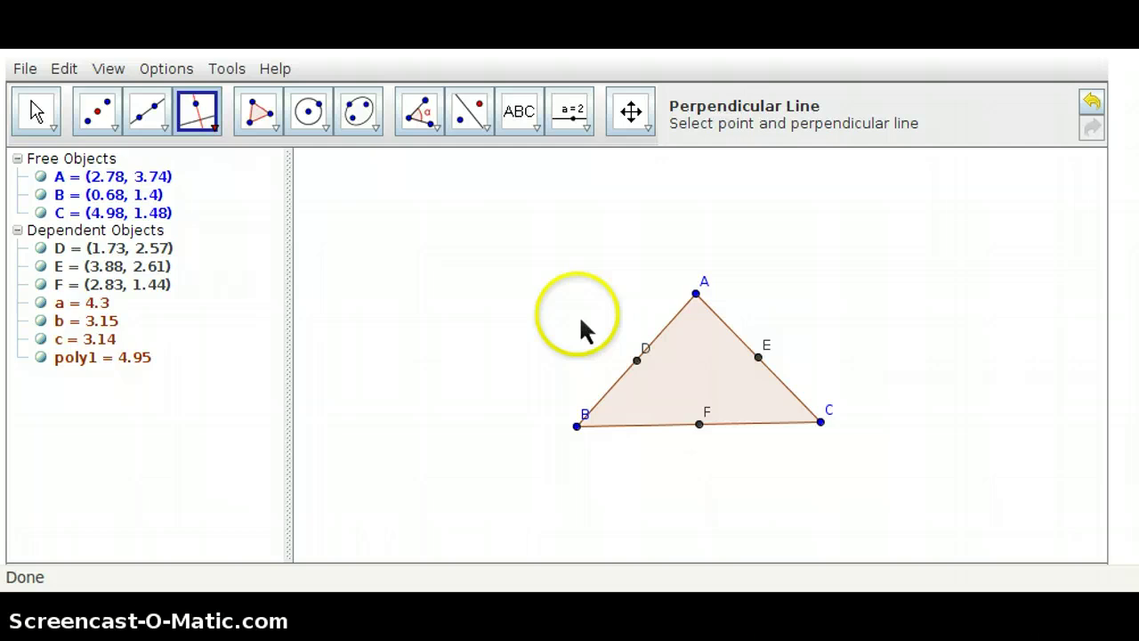
- Draw perpendiculars d to AB through D, e to BC through F, f to AC through E
click(627, 371)
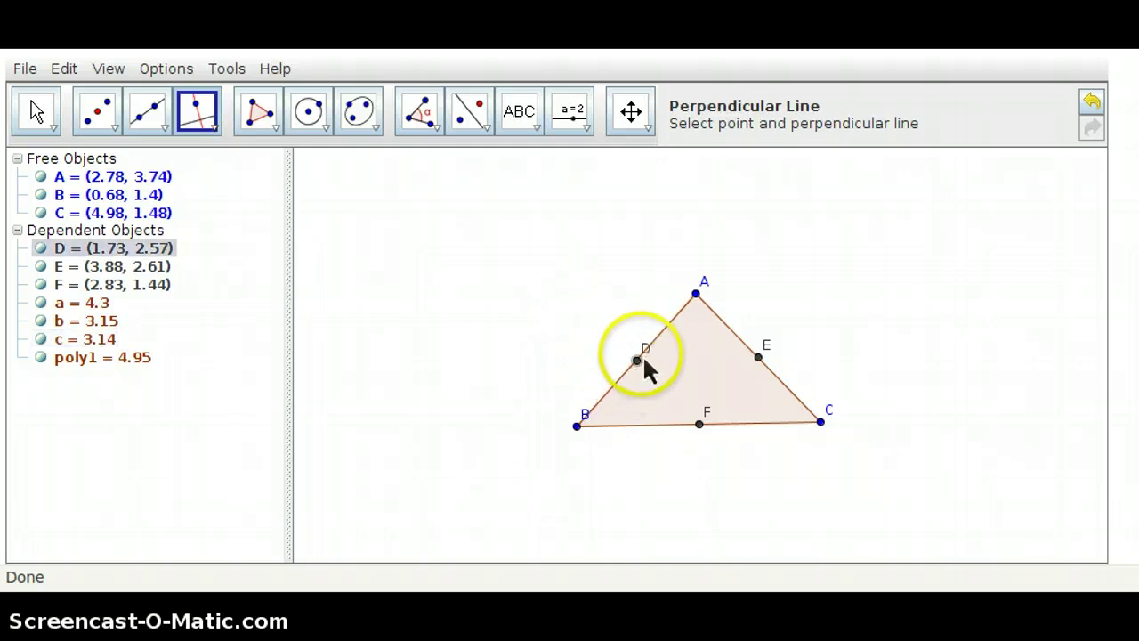
click(639, 358)
click(682, 426)
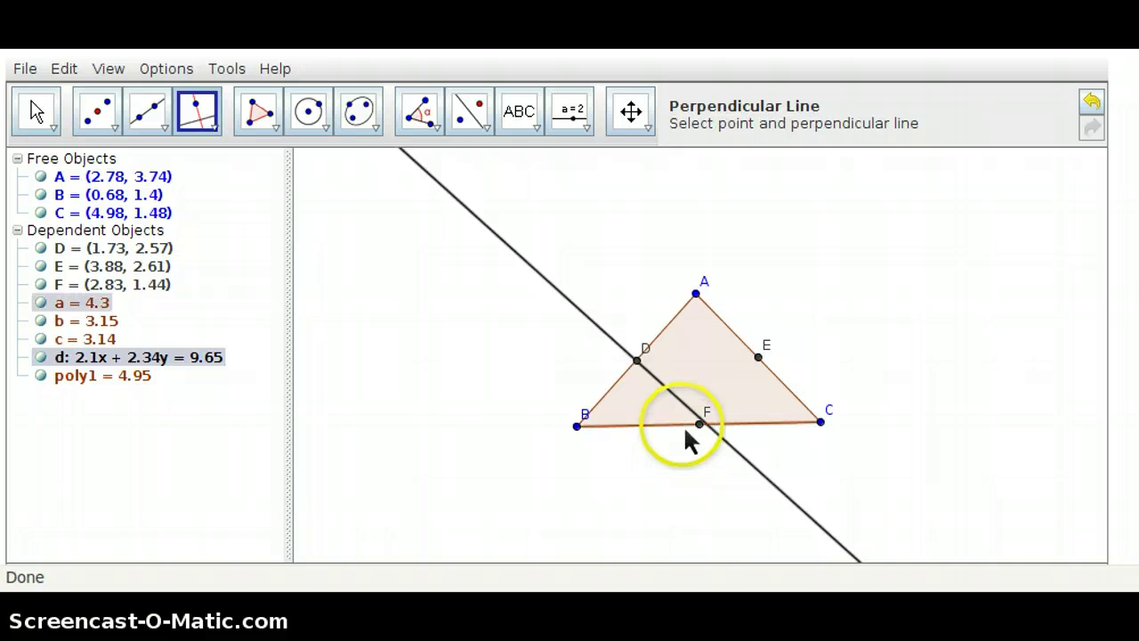
click(699, 425)
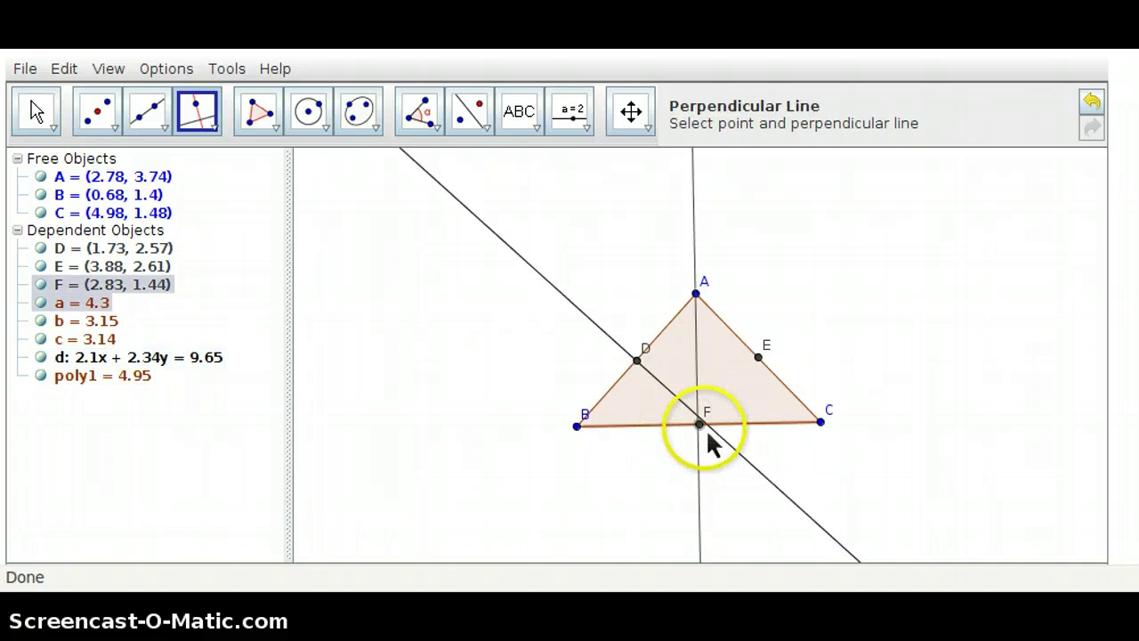
click(706, 426)
click(759, 356)
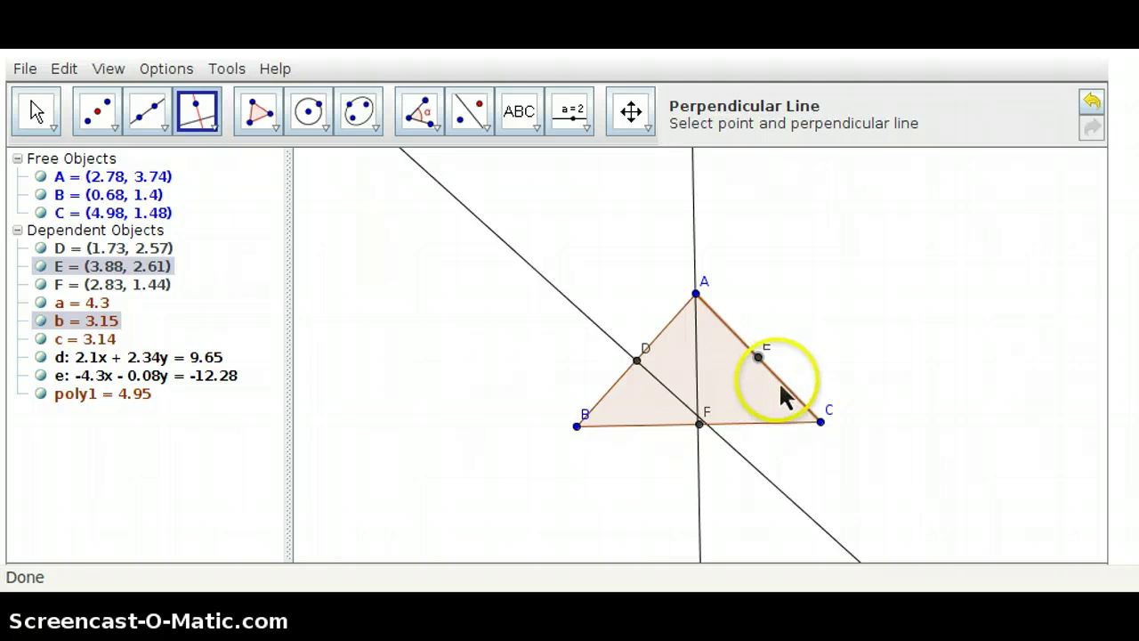
click(781, 385)
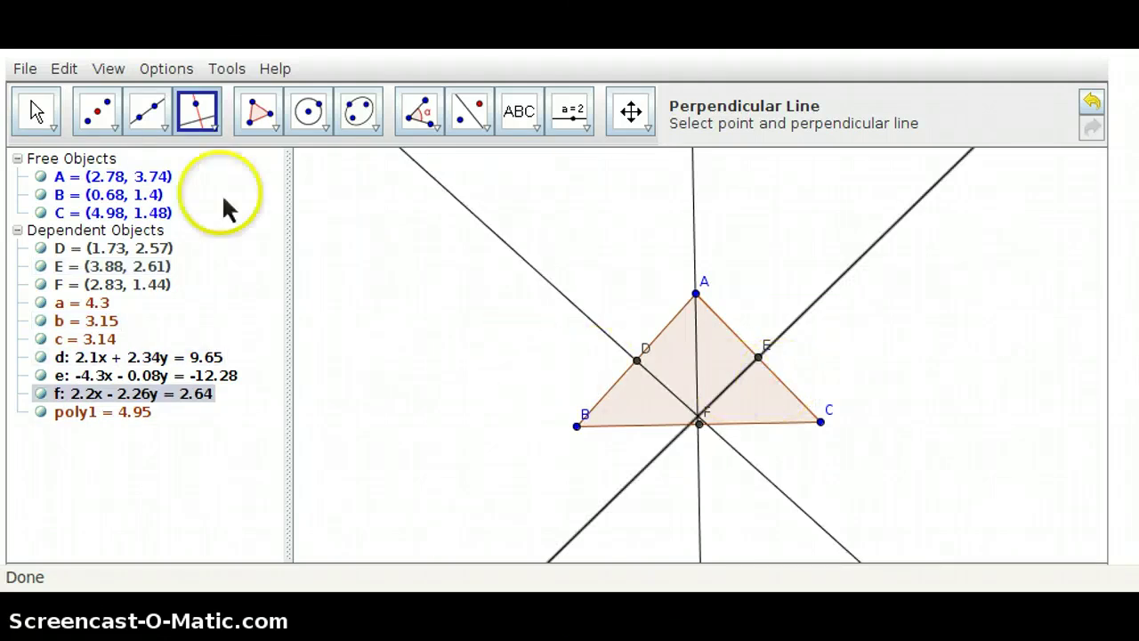
click(118, 132)
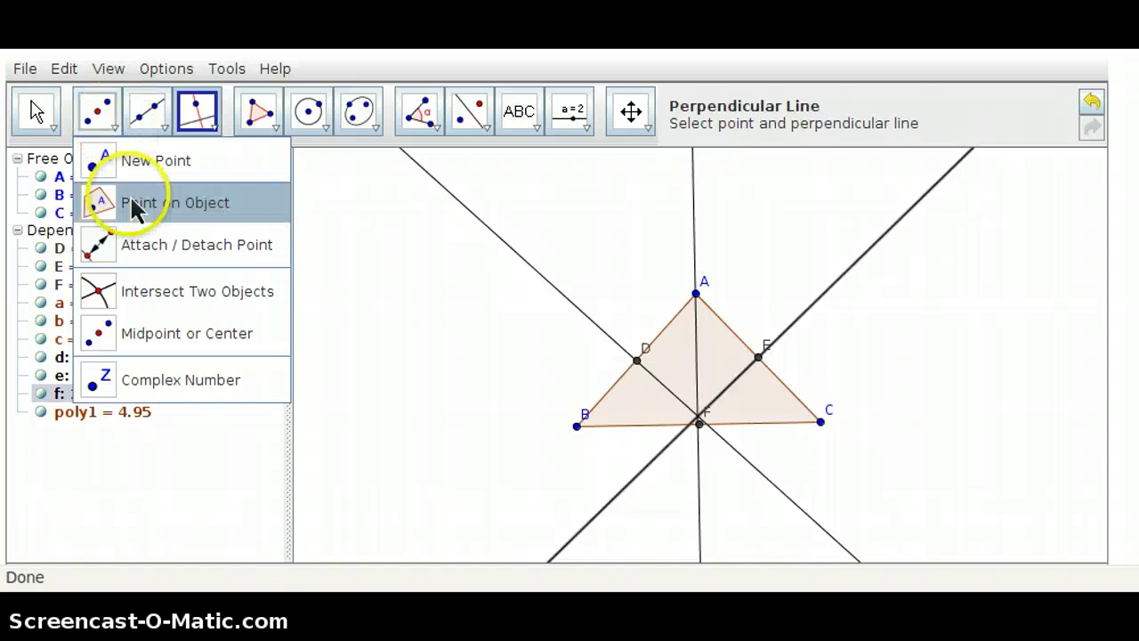
click(147, 290)
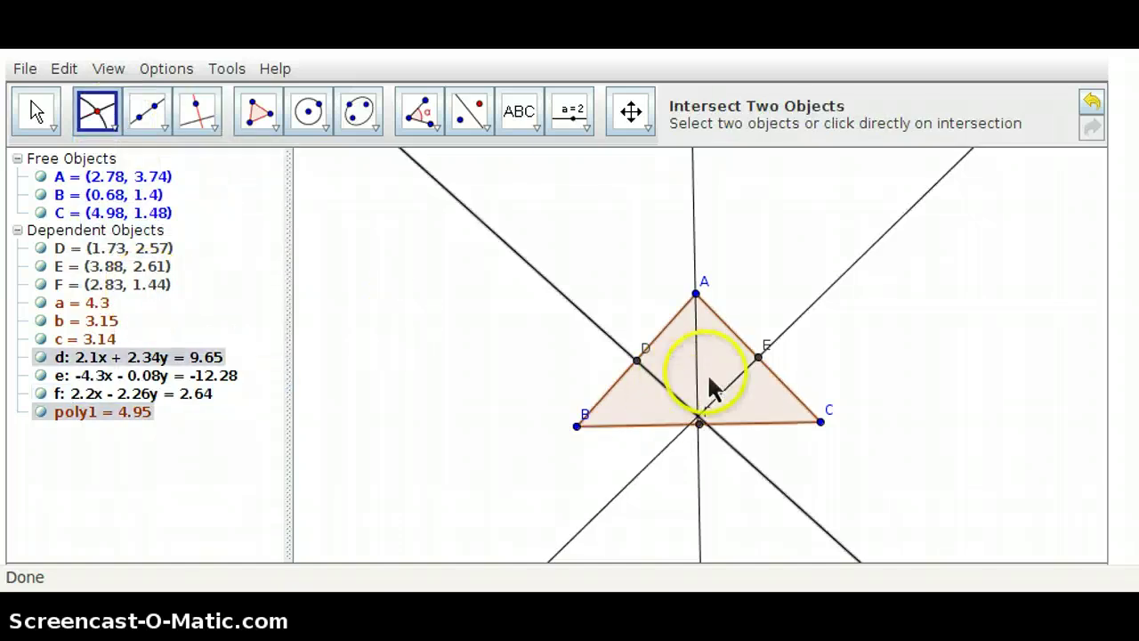
- Intersect perpendicular bisectors d and e to create circumcenter G at (2.83, 1.59)
click(697, 384)
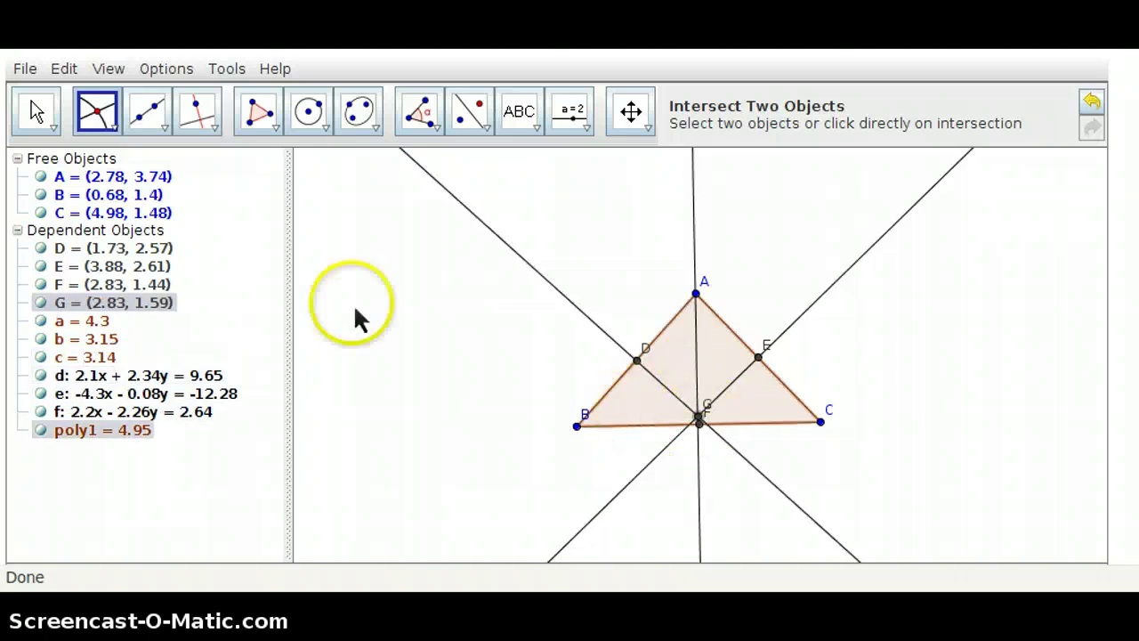
click(35, 112)
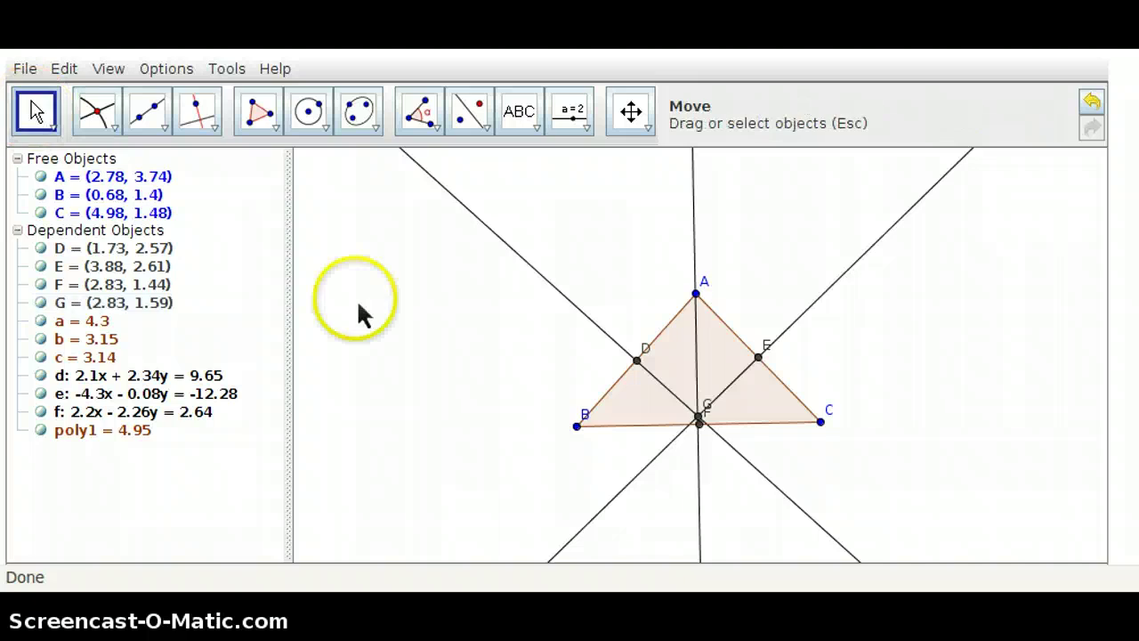
- Drag vertex B down to (0.74, 0.7), shifting G to (2.78, 1.54)
click(576, 426)
drag(576, 427, 584, 475)
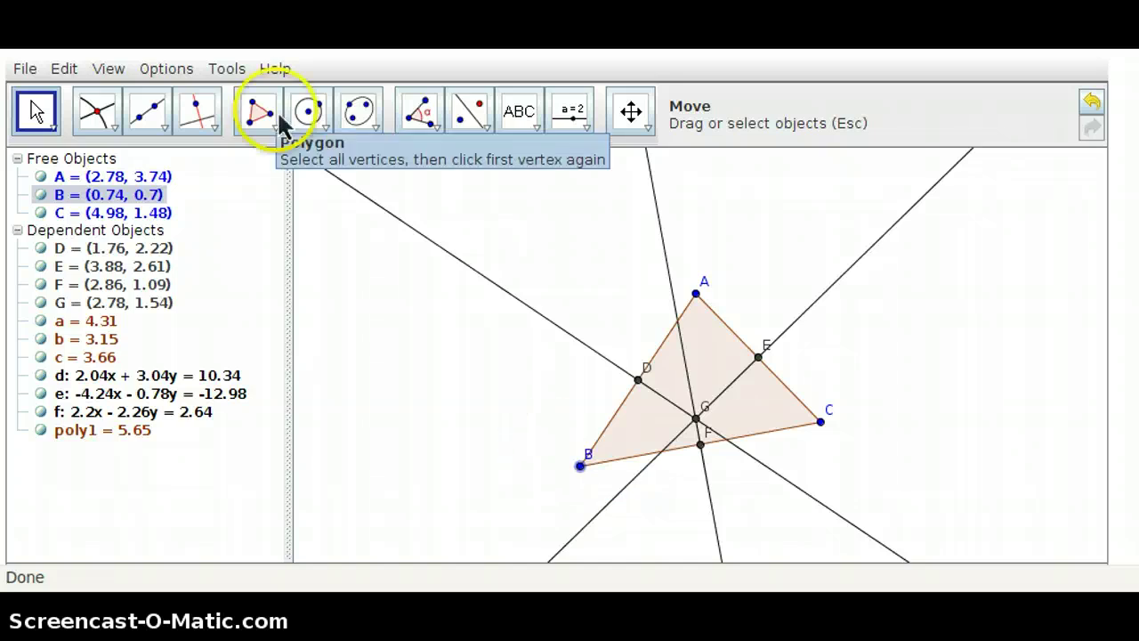
click(310, 124)
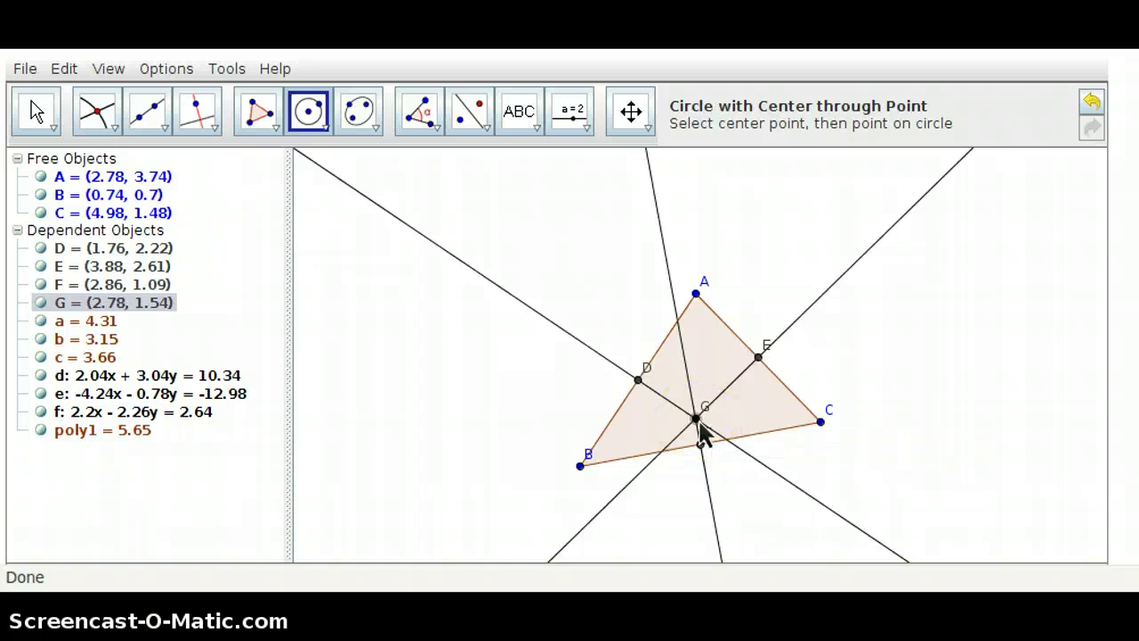
- Draw circle g centred at G through vertex C, passing through A, B and C
drag(697, 420, 821, 422)
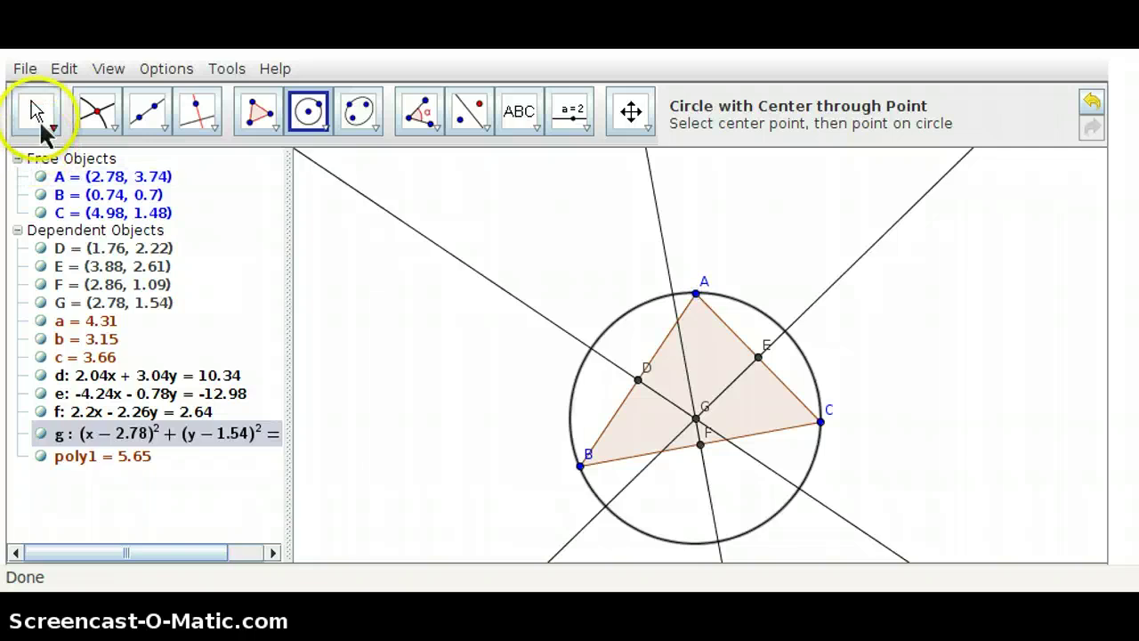
drag(38, 114, 34, 160)
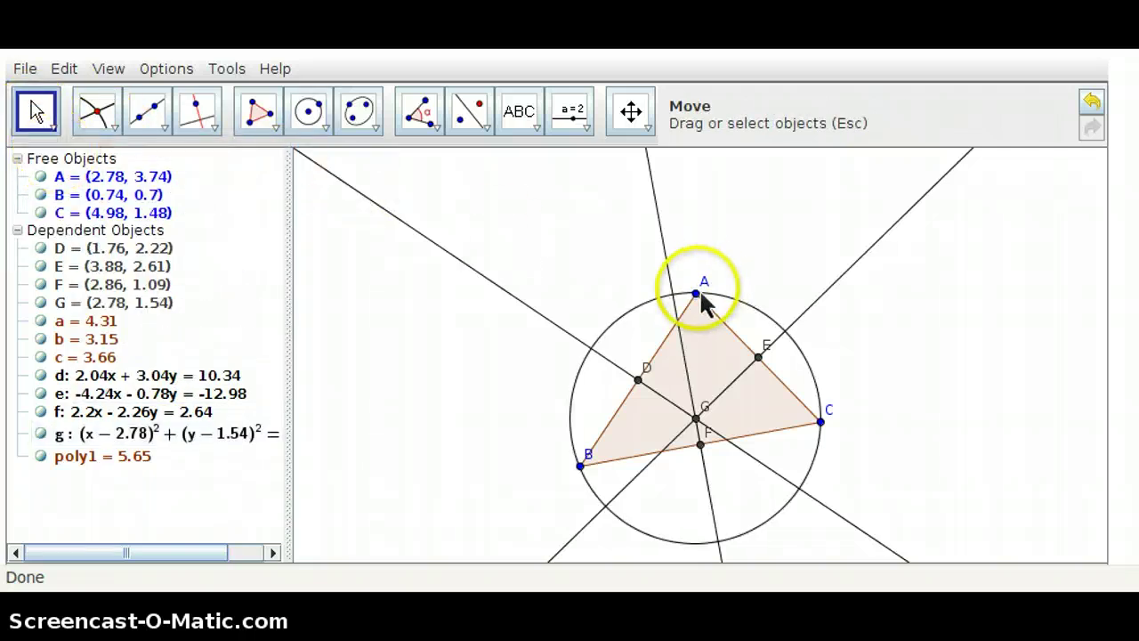
- Drag vertex A up to (2.8, 5.04); the circle still passes through all vertices
drag(701, 297, 704, 233)
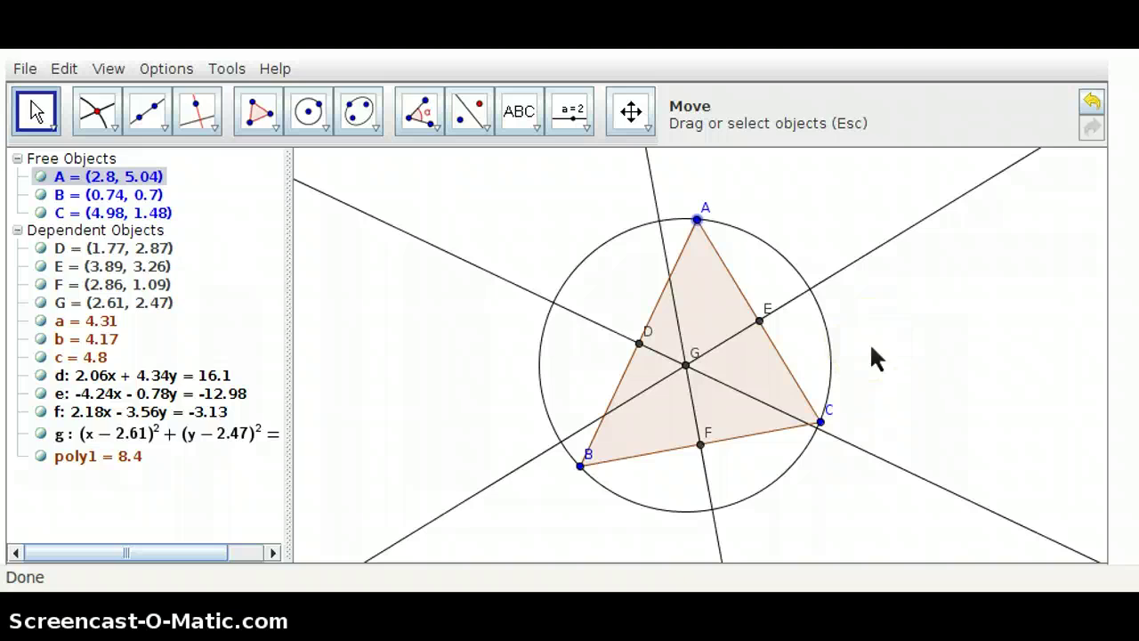